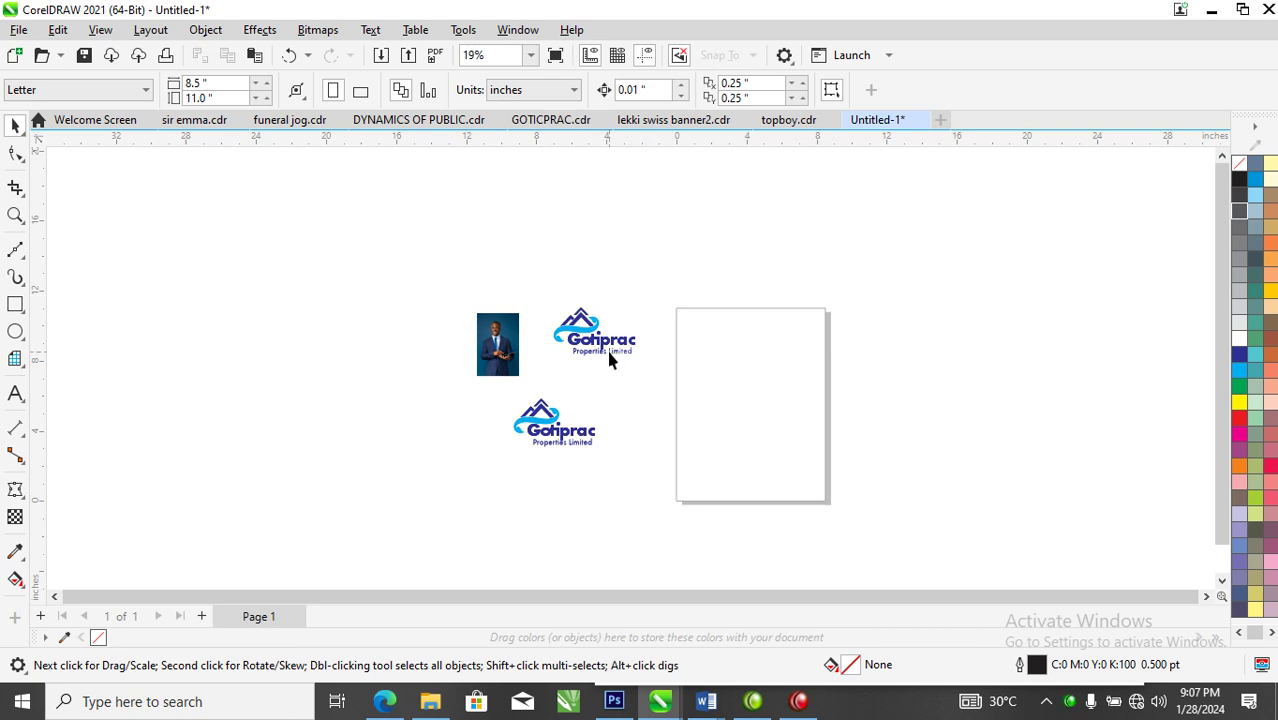
# Zoom in around all the objects and scale the man's photo up to 165.9%
pyautogui.press('z')
pyautogui.moveTo(441, 282); pyautogui.dragTo(922, 532)
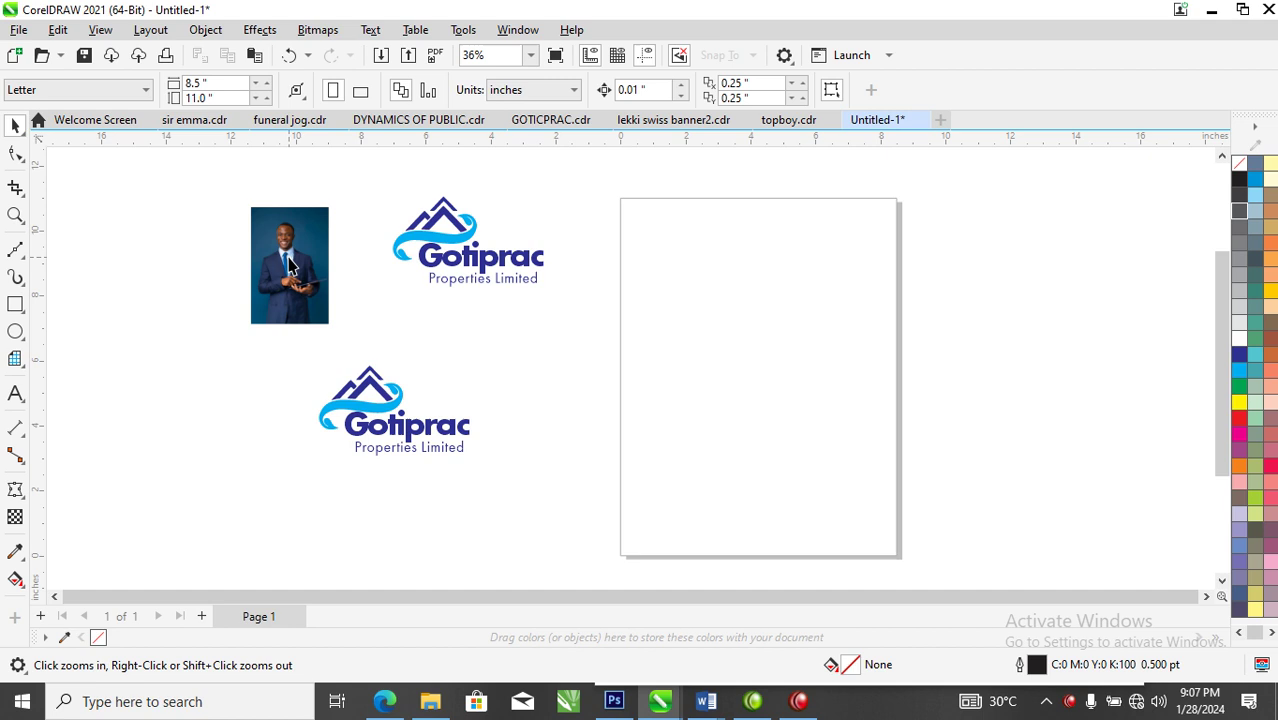
pyautogui.click(328, 322)
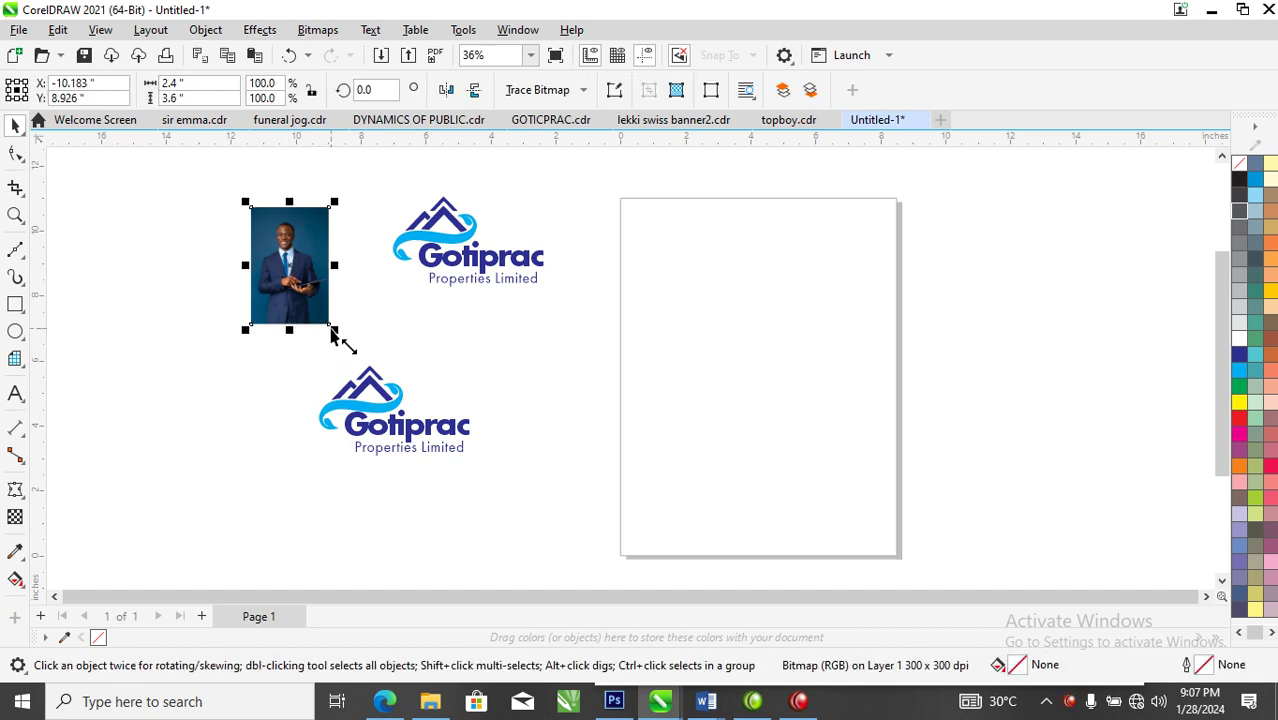
pyautogui.moveTo(336, 333); pyautogui.dragTo(378, 393)
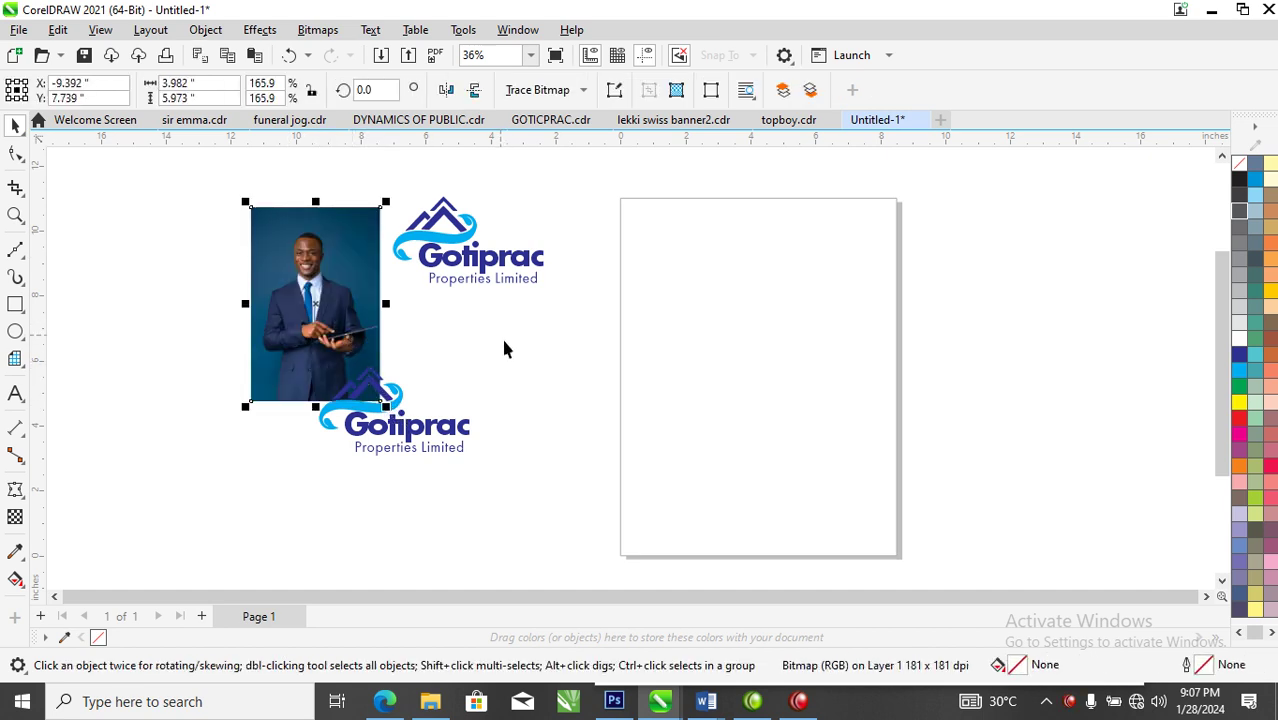
# Set the page size to A5
pyautogui.click(112, 288)
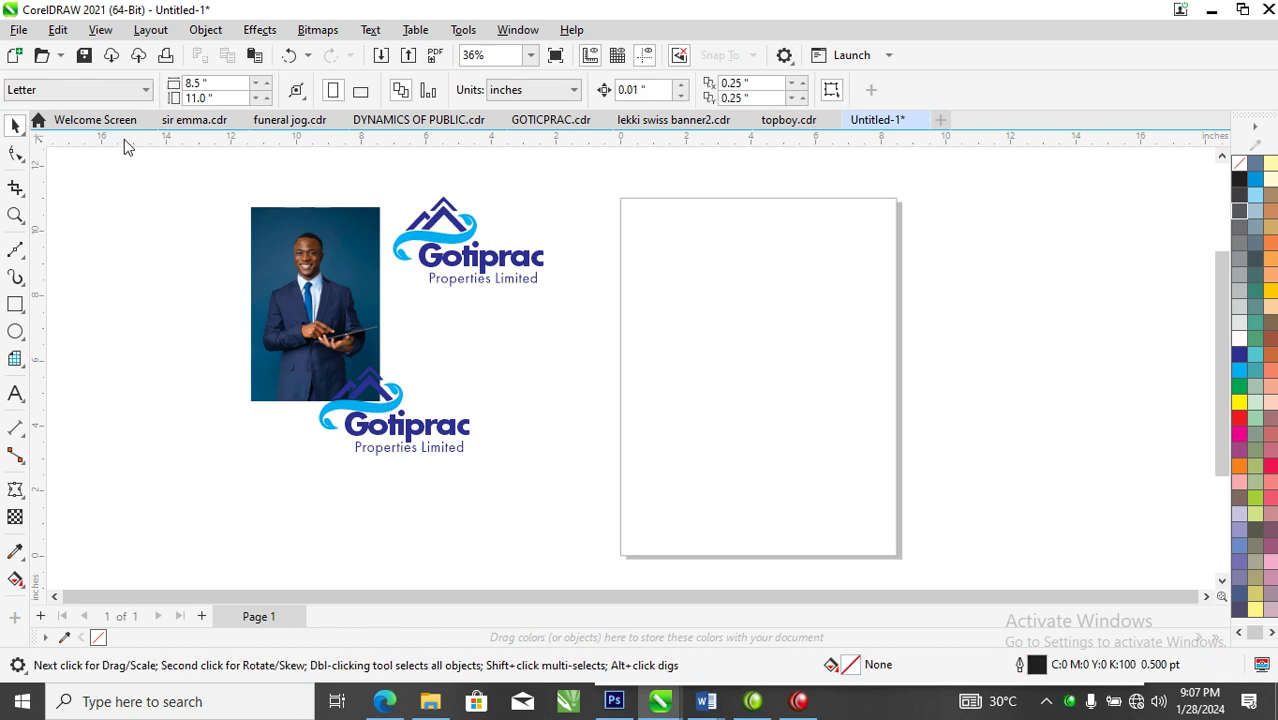
pyautogui.click(145, 90)
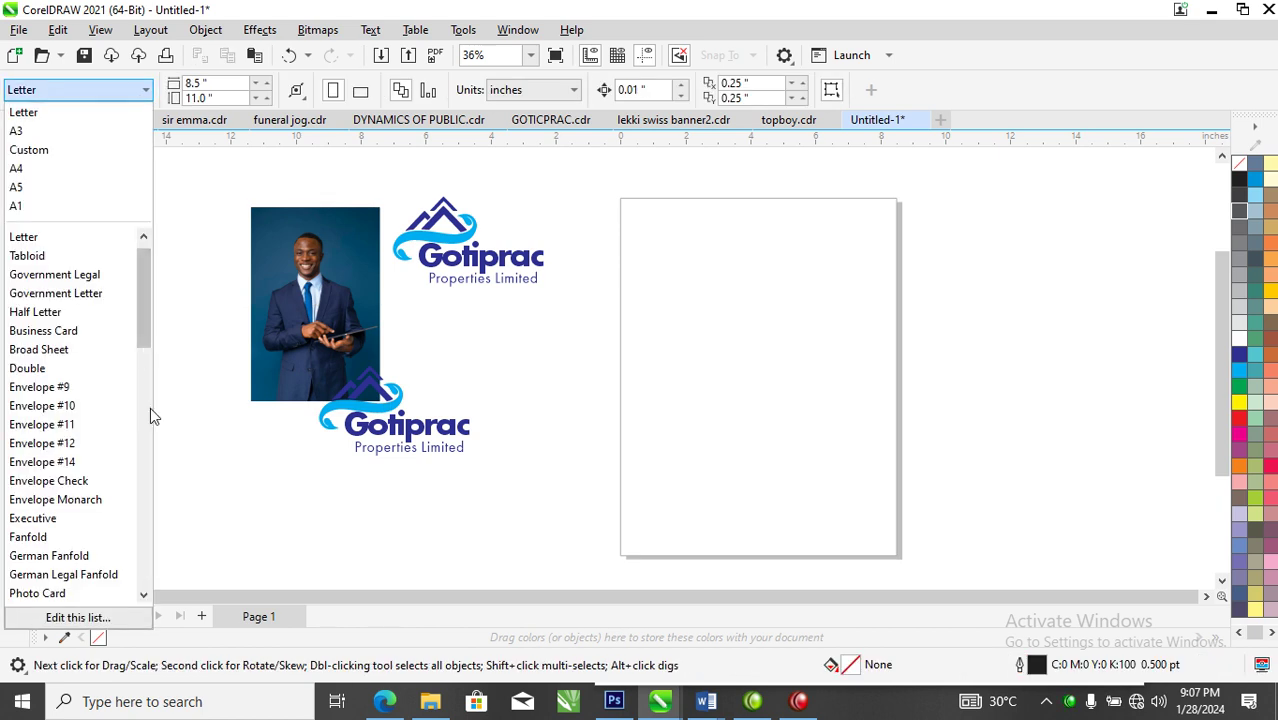
pyautogui.click(22, 188)
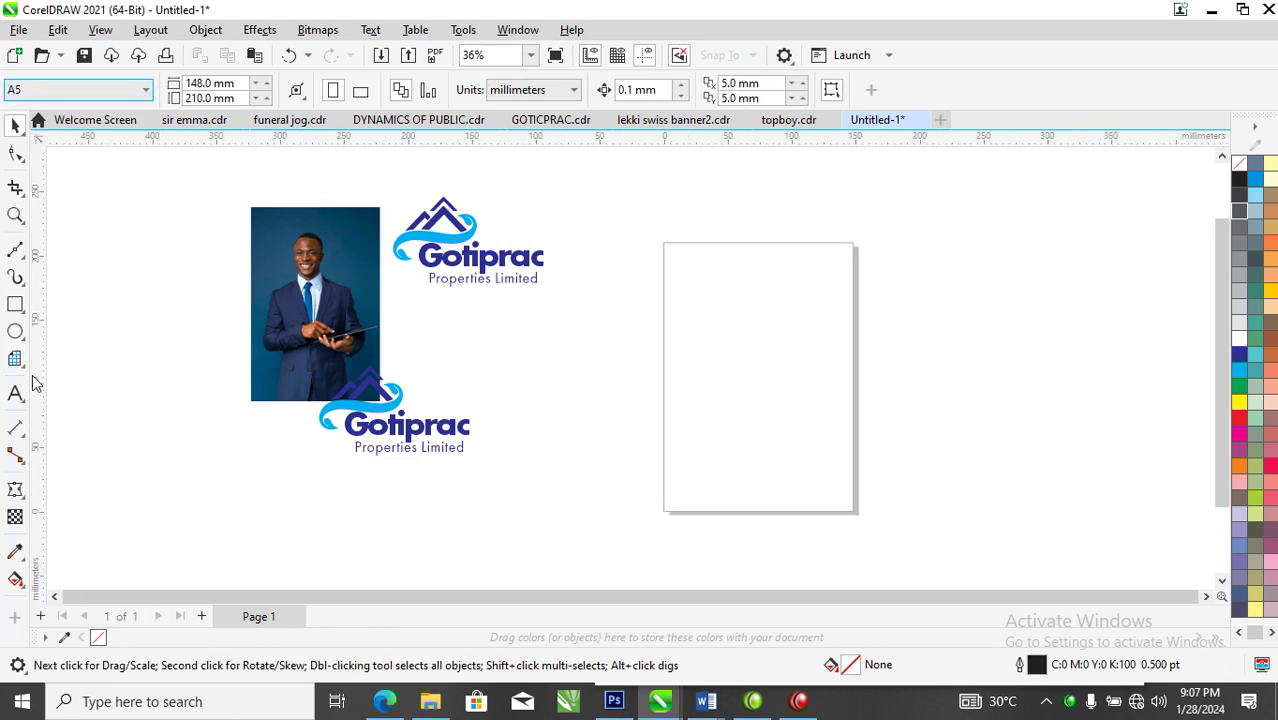
# Draw a white-filled rectangle covering the page, about 147.25 × 208.788 mm
pyautogui.click(15, 305)
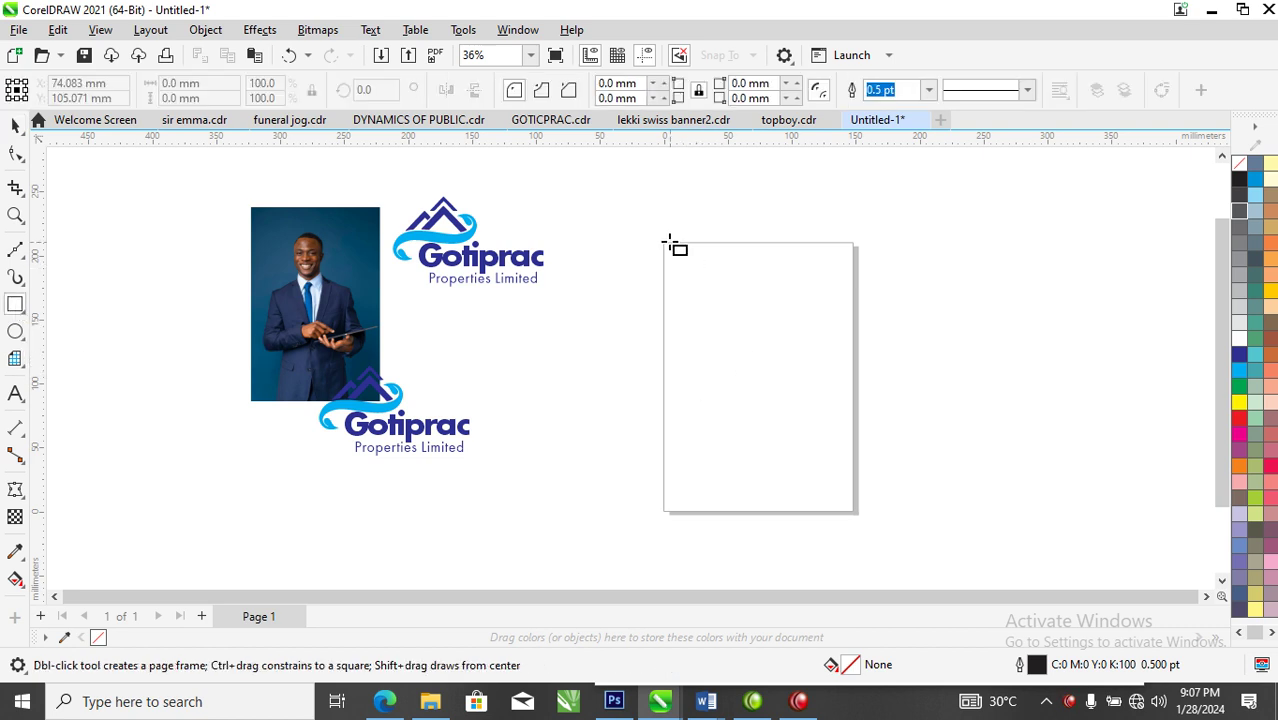
pyautogui.moveTo(662, 243); pyautogui.dragTo(857, 515)
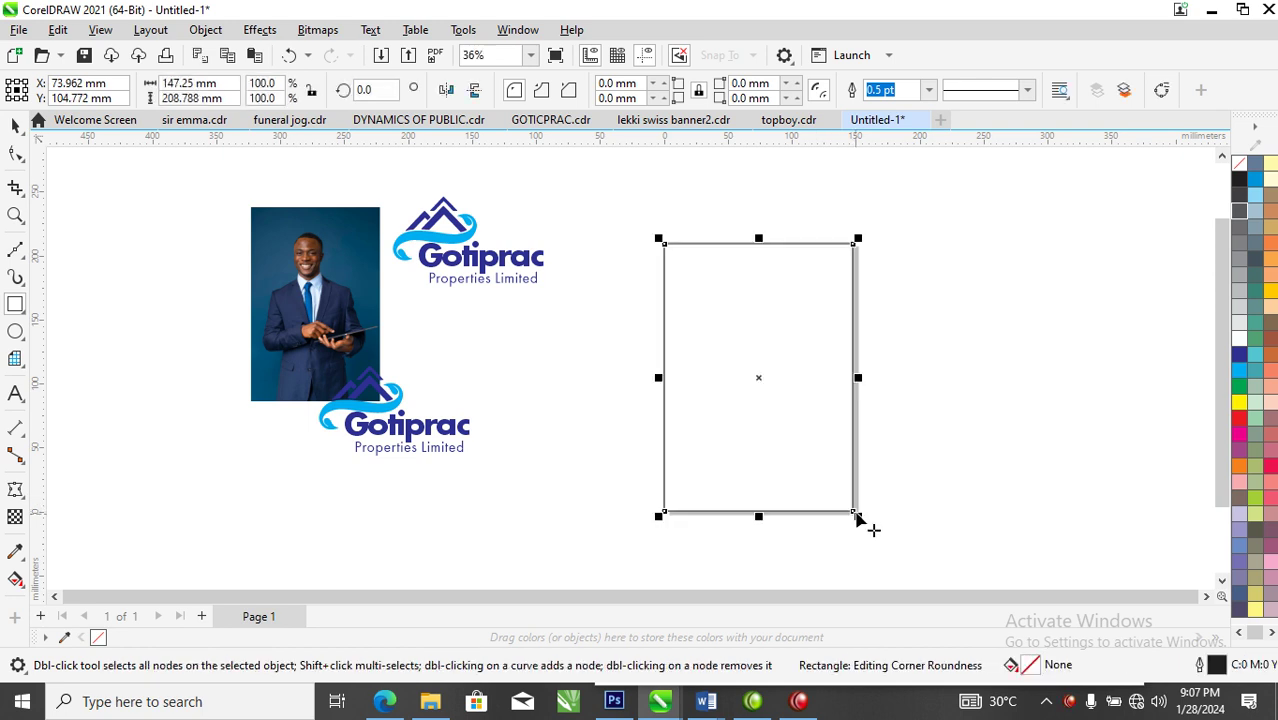
pyautogui.click(1240, 341)
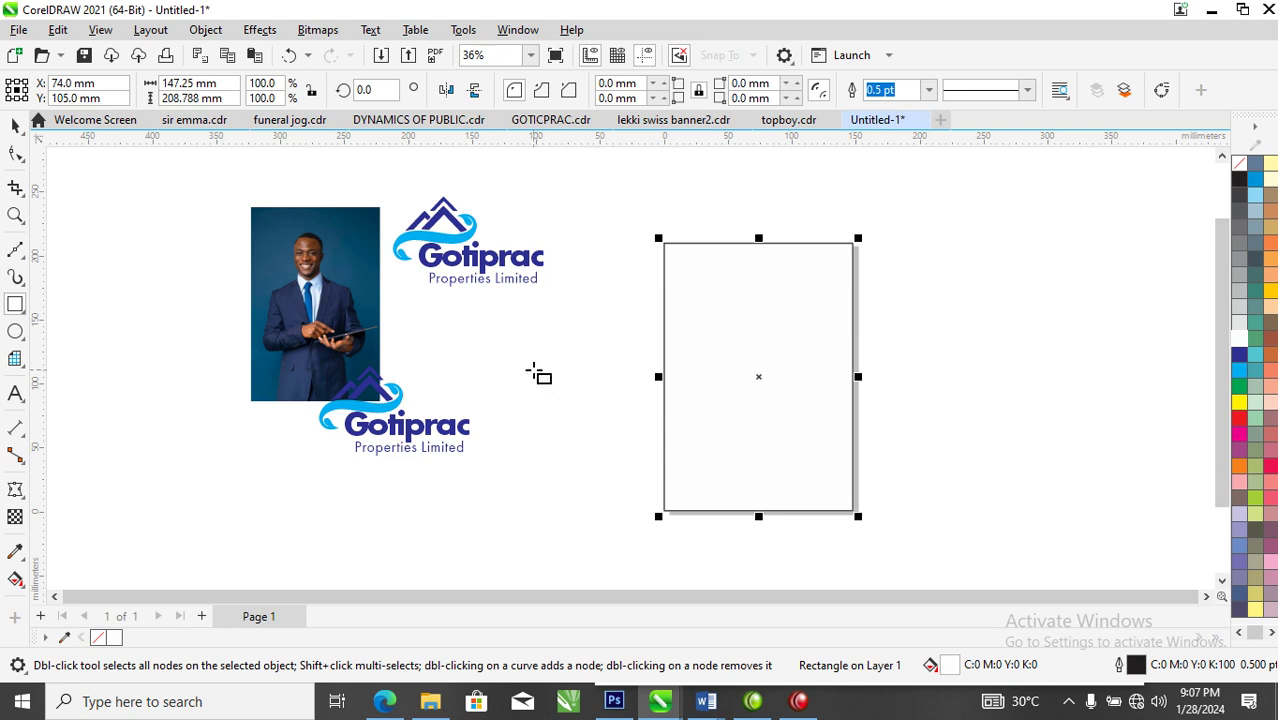
pyautogui.press('space')
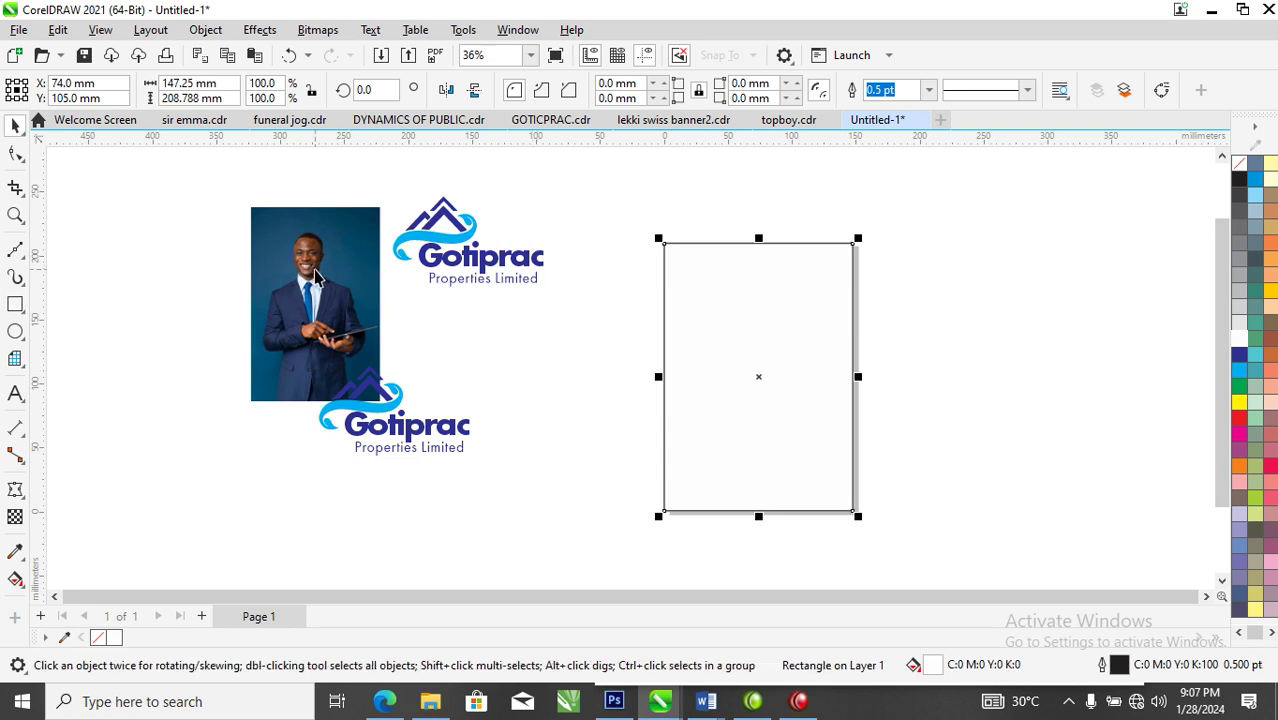
# Undo an accidental duplicate and stretch the photo's right edge to extend its blue background
pyautogui.moveTo(315, 278); pyautogui.dragTo(700, 368)
pyautogui.keyDown('shift'); pyautogui.click(542, 314); pyautogui.keyUp('shift')
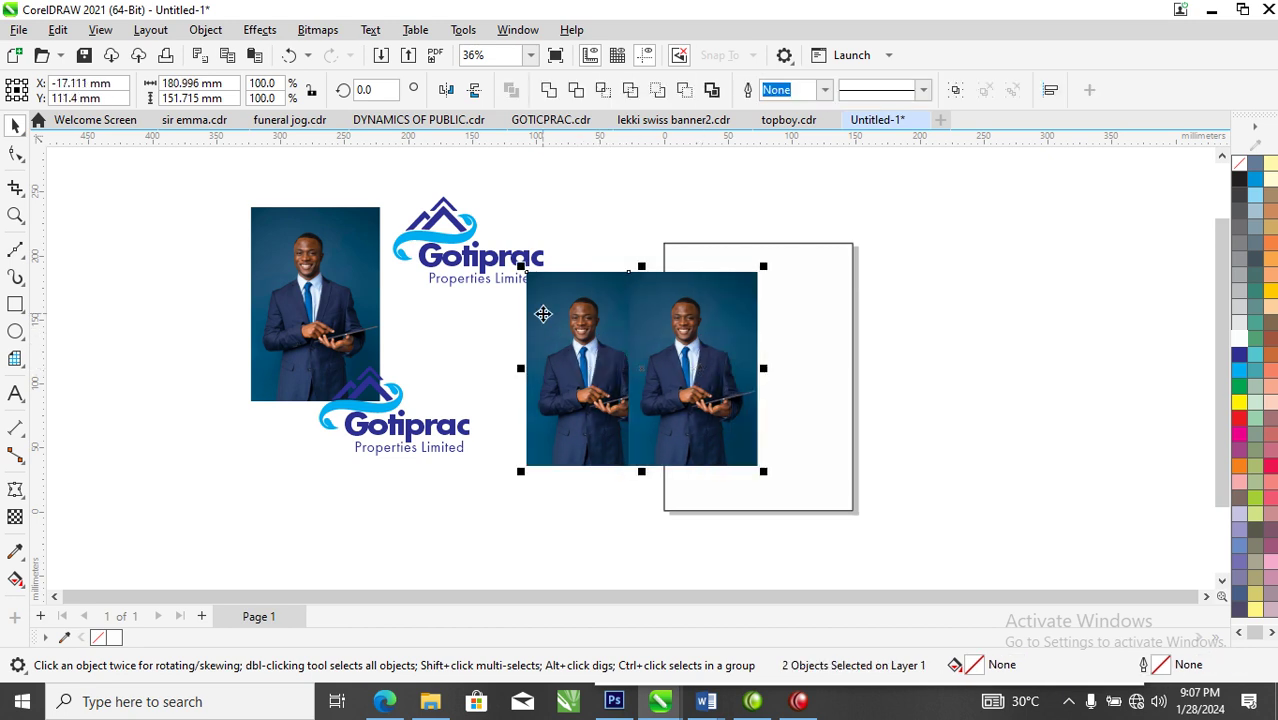
pyautogui.hotkey('ctrl', 'z')
pyautogui.click(659, 228)
pyautogui.click(638, 330)
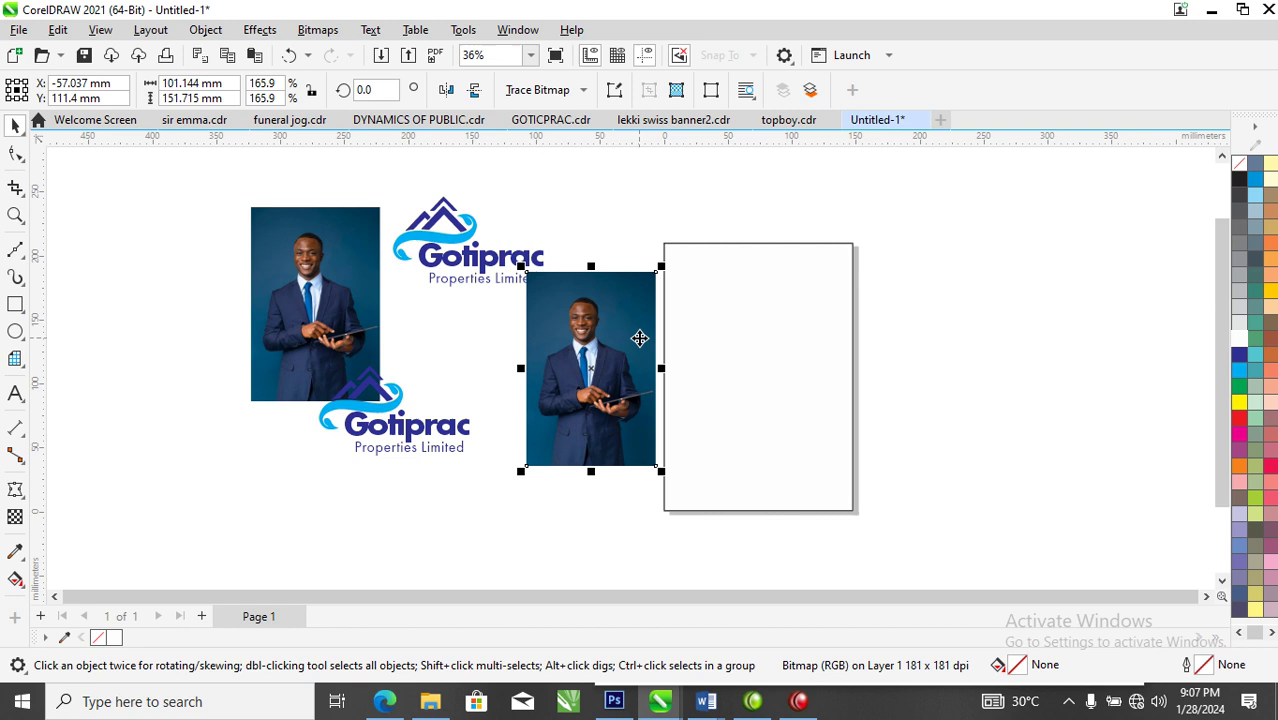
pyautogui.click(15, 153)
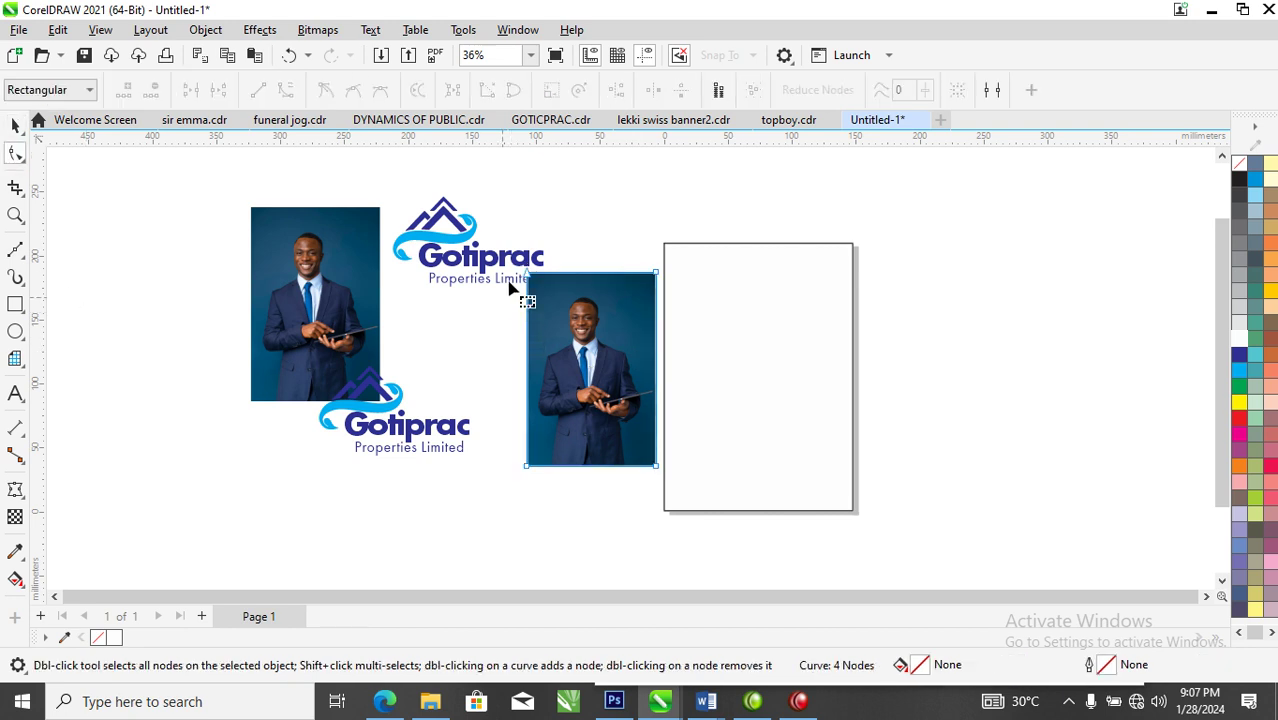
pyautogui.moveTo(516, 238); pyautogui.dragTo(664, 466)
pyautogui.press('space')
pyautogui.moveTo(662, 366); pyautogui.dragTo(836, 378)
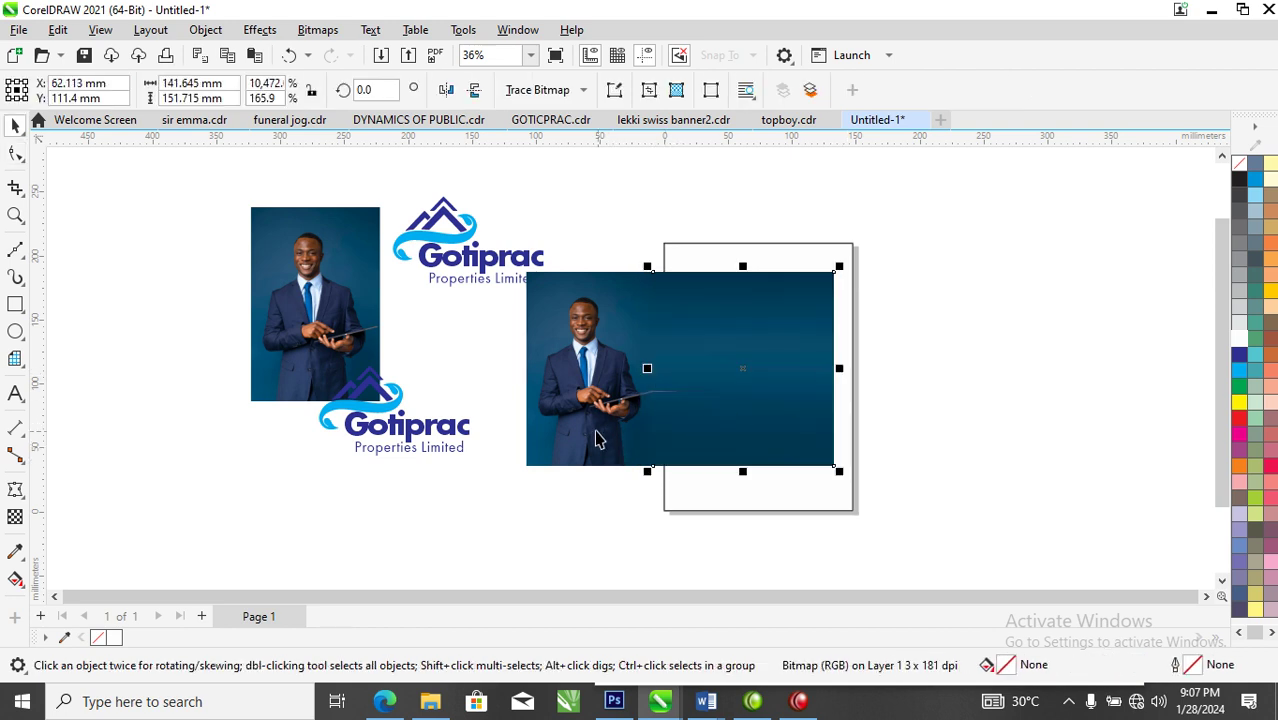
pyautogui.moveTo(843, 375); pyautogui.dragTo(712, 372)
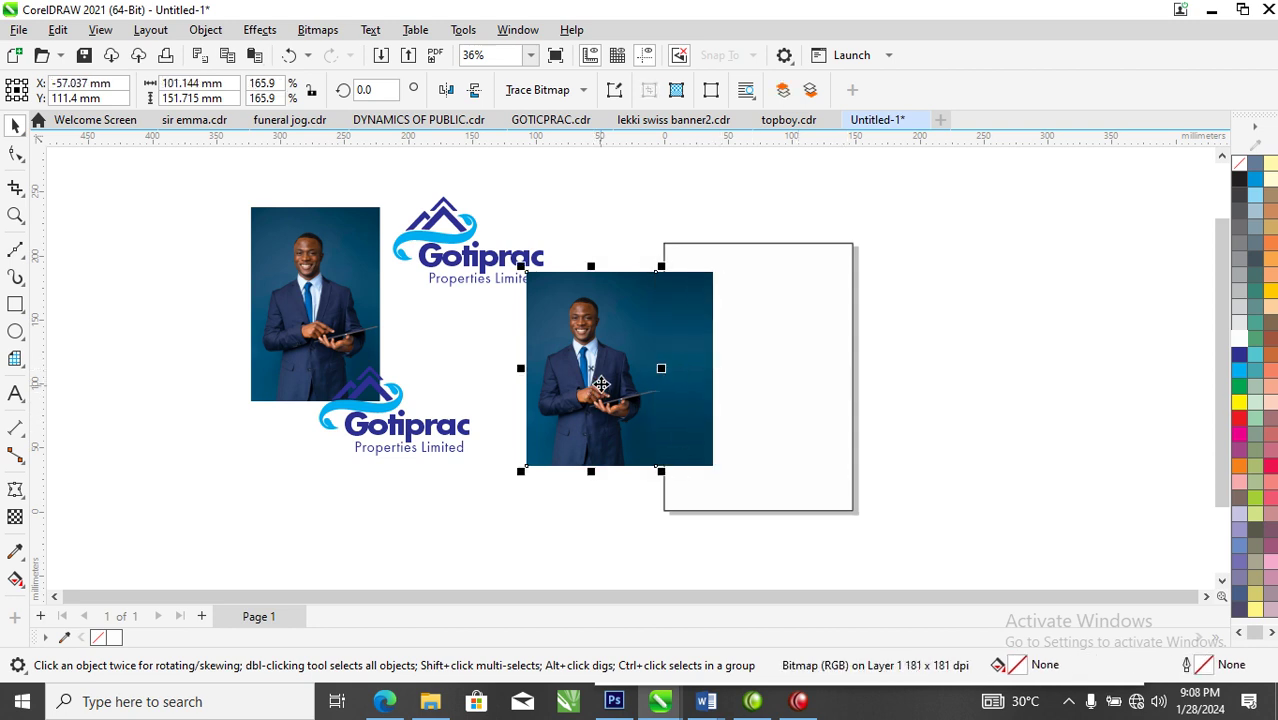
# Discard the extra photo copy and extend the photo's left edge further left
pyautogui.moveTo(597, 380); pyautogui.dragTo(739, 394)
pyautogui.keyDown('shift'); pyautogui.click(588, 372); pyautogui.keyUp('shift')
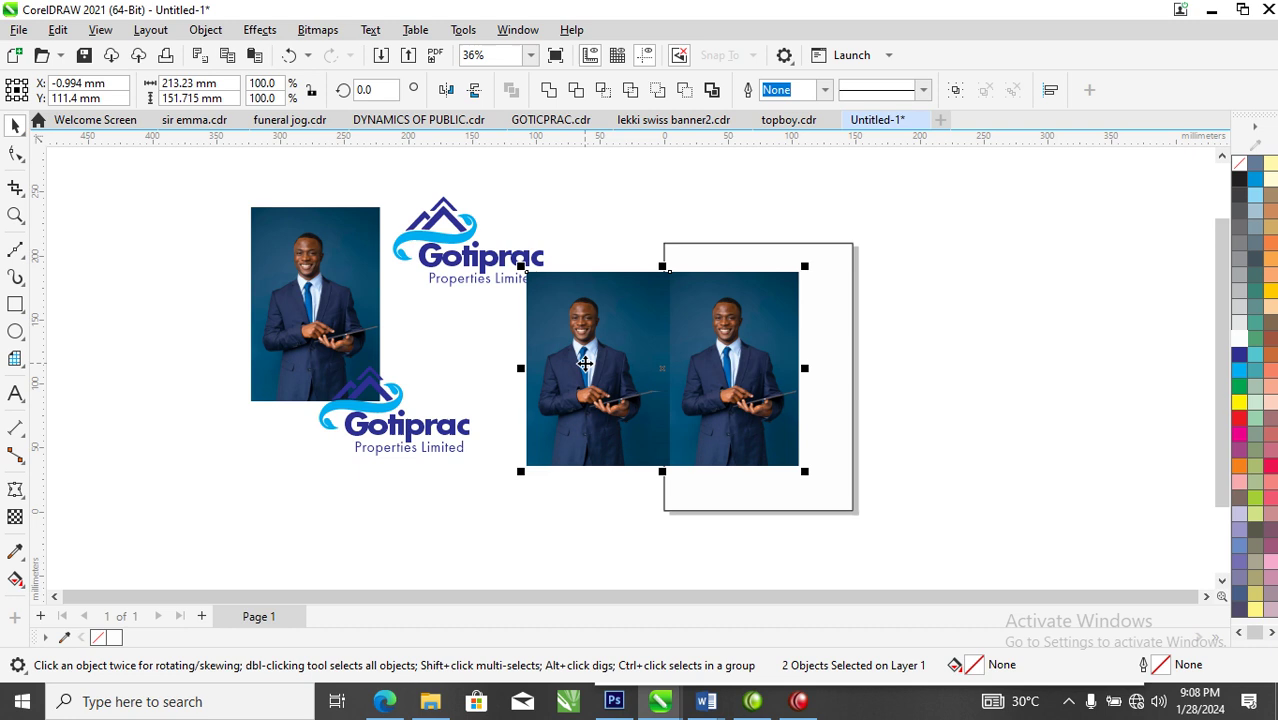
pyautogui.press('c')
pyautogui.click(572, 371)
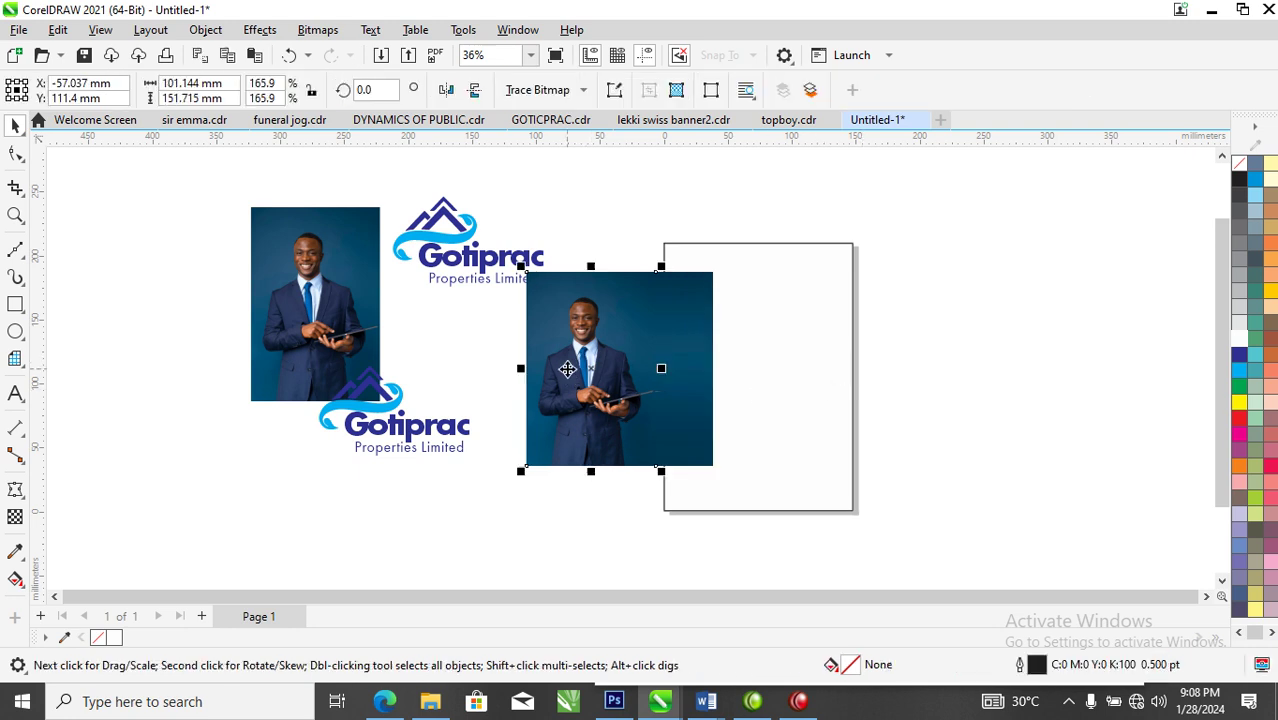
pyautogui.click(15, 153)
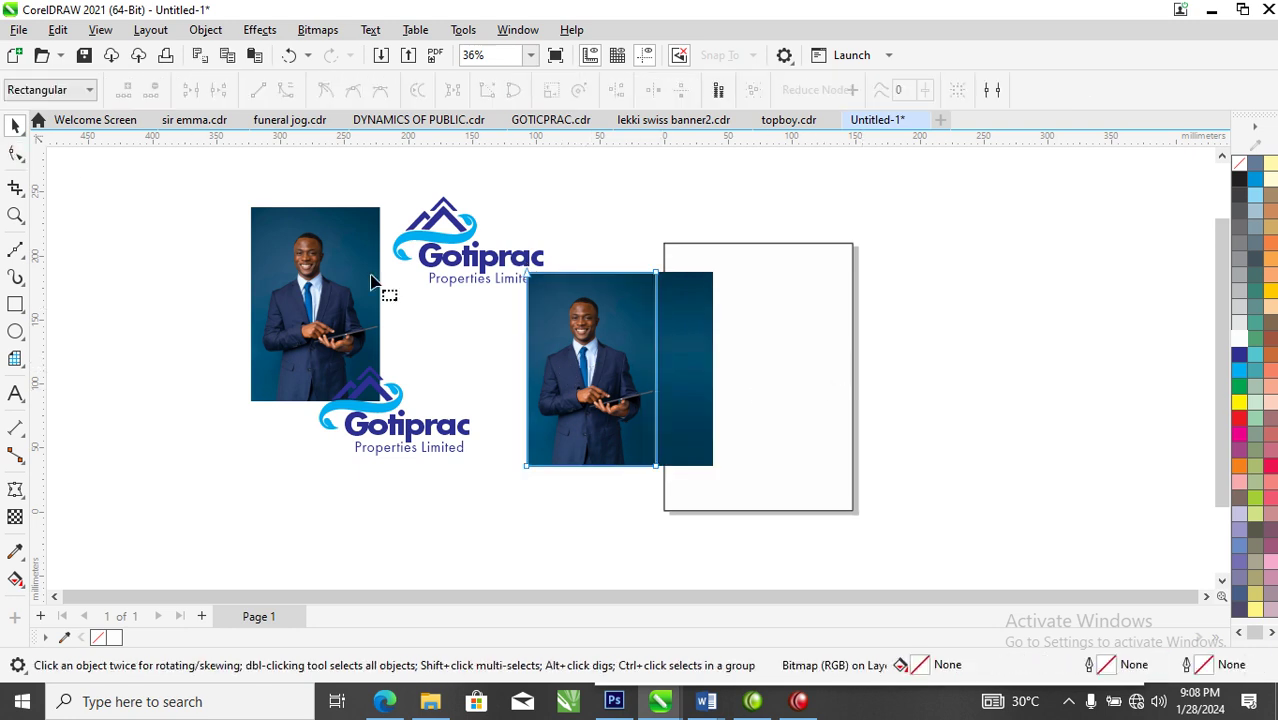
pyautogui.moveTo(621, 221); pyautogui.dragTo(535, 466)
pyautogui.press('space')
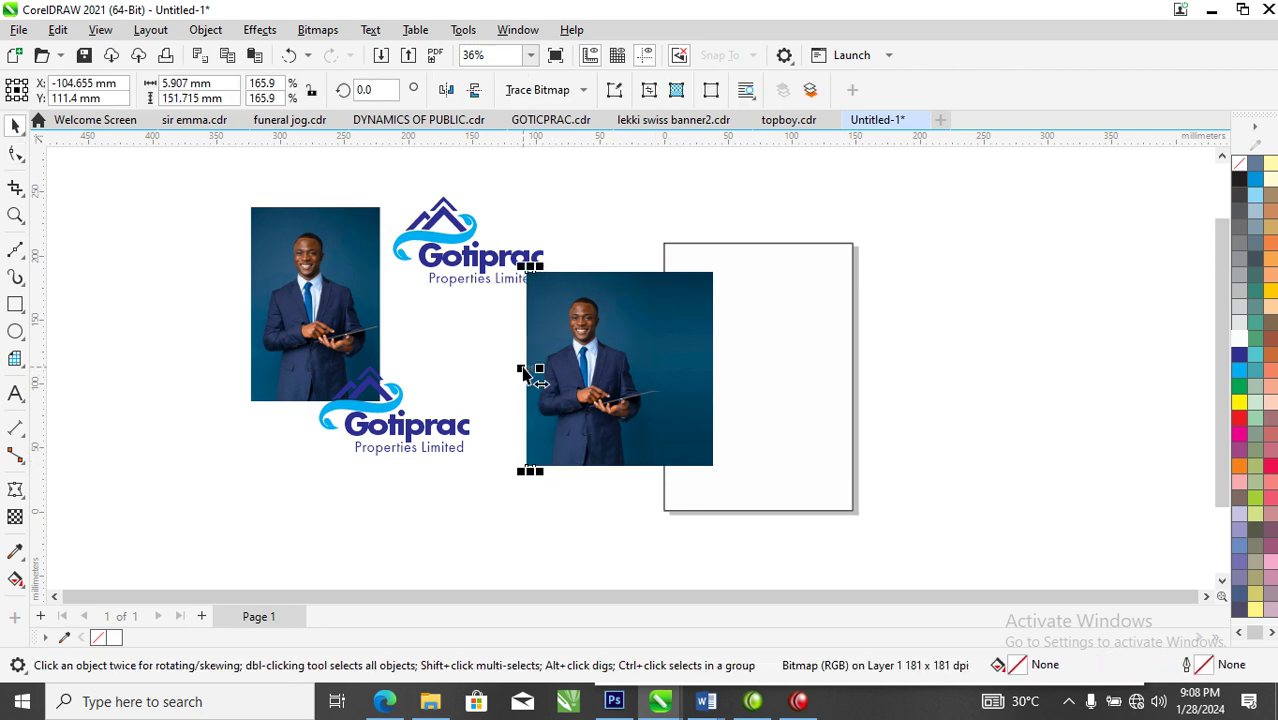
pyautogui.moveTo(521, 375); pyautogui.dragTo(480, 371)
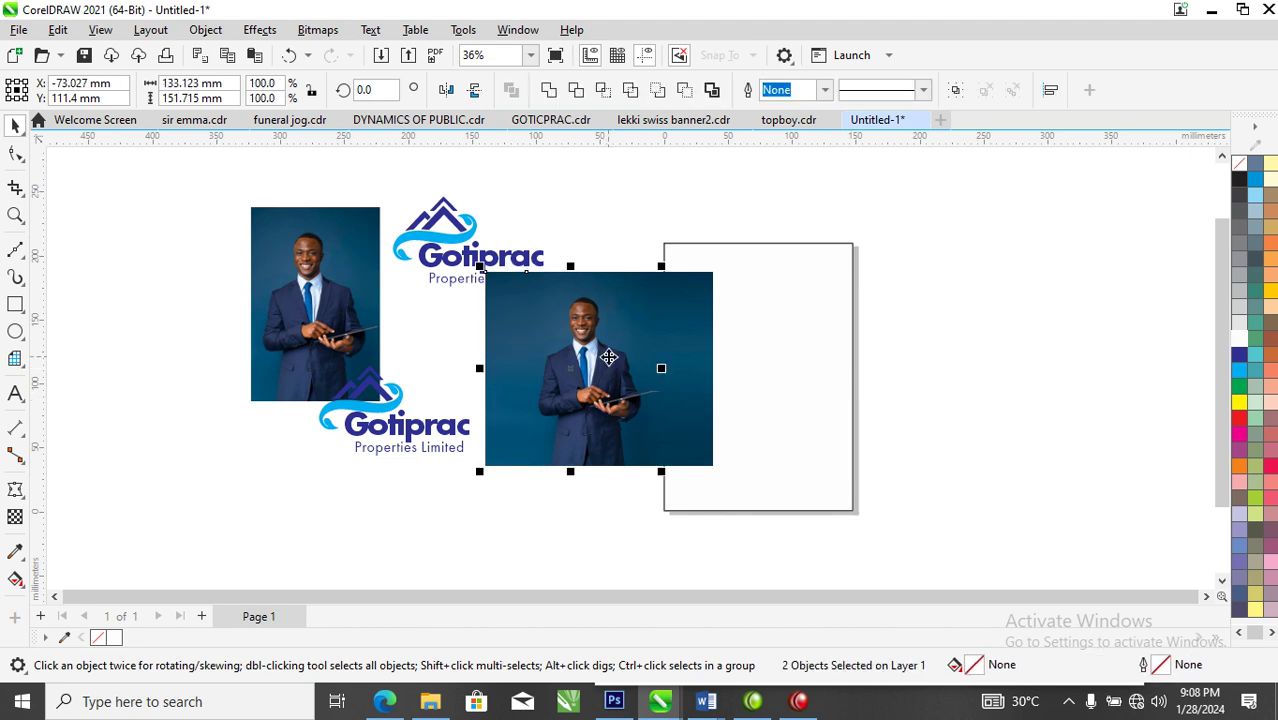
# Convert the photo pieces into one bitmap and move it onto the page
pyautogui.keyDown('shift'); pyautogui.click(662, 368); pyautogui.keyUp('shift')
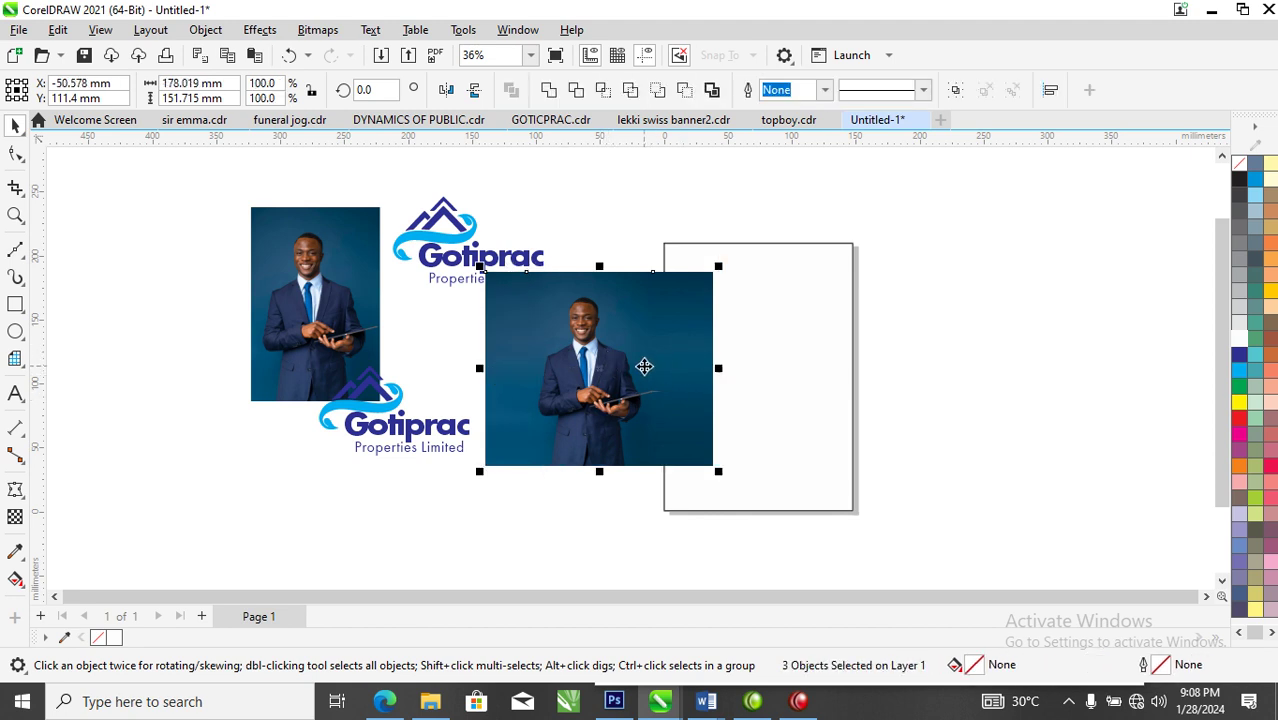
pyautogui.hotkey('alt', 'b')
pyautogui.press('Return')
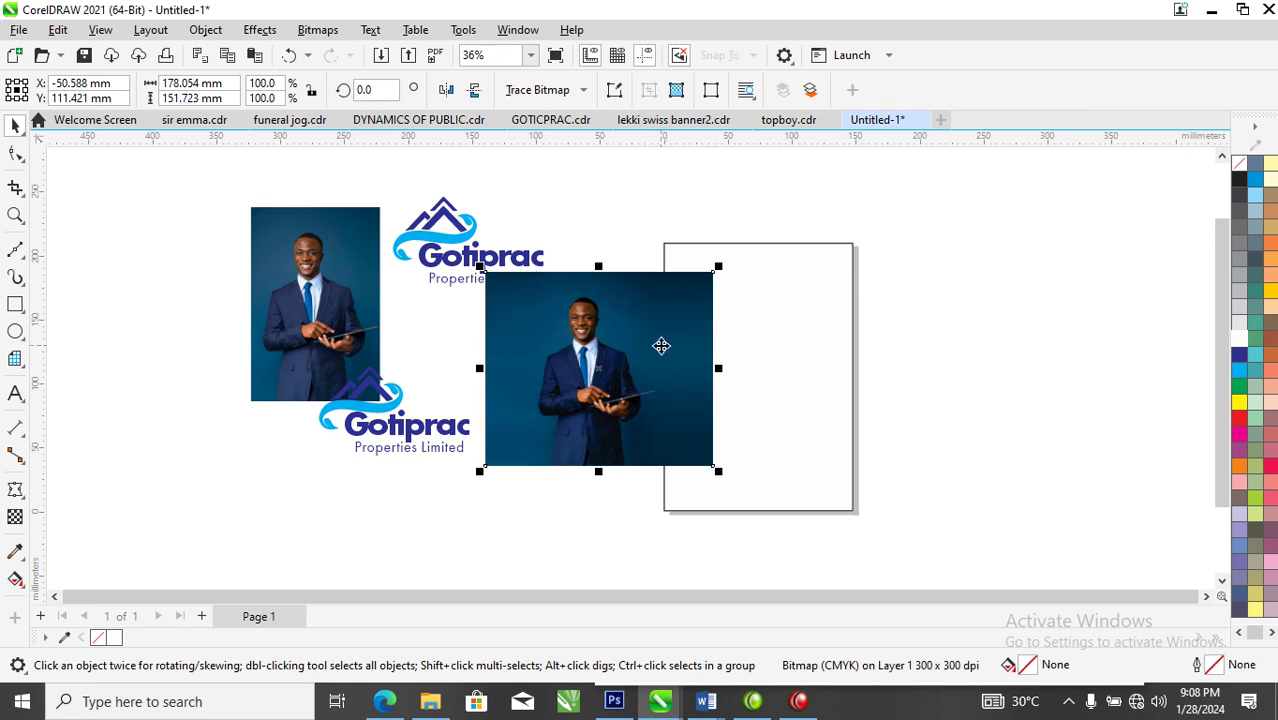
pyautogui.moveTo(662, 345); pyautogui.dragTo(777, 383)
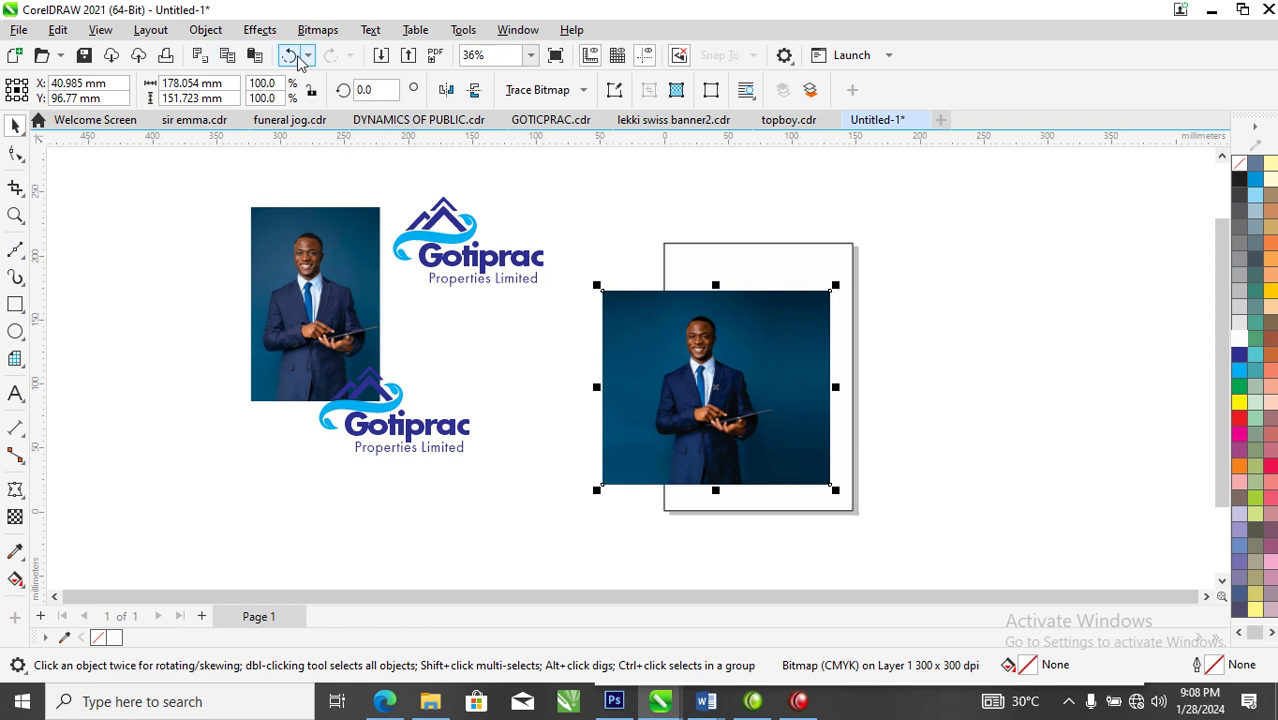
# PowerClip the photo inside the white page rectangle
pyautogui.click(205, 29)
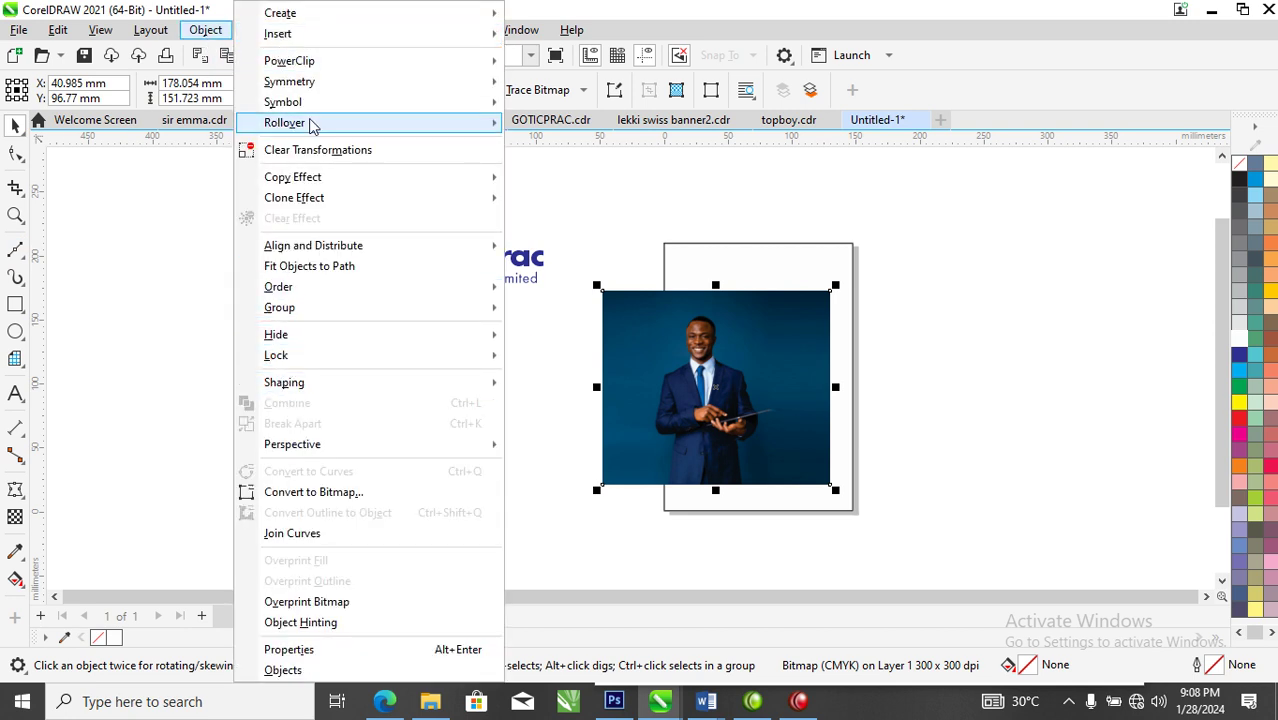
pyautogui.moveTo(336, 56)
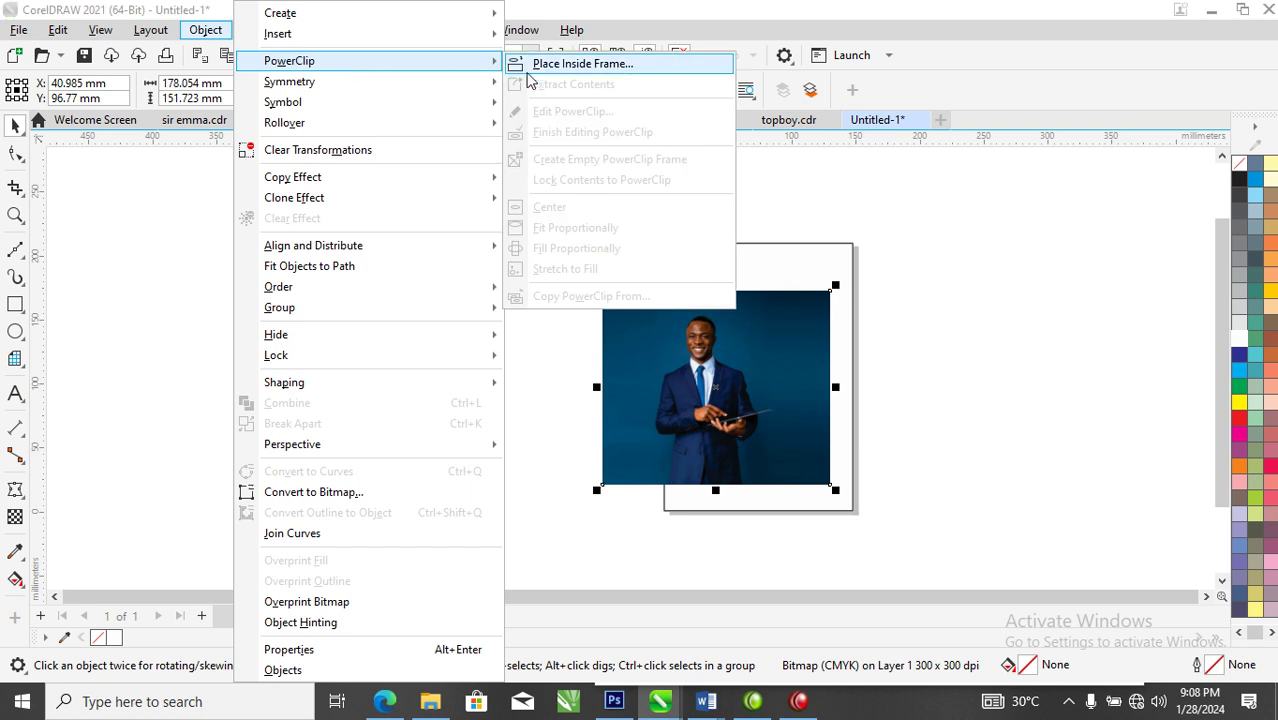
pyautogui.click(580, 64)
pyautogui.click(763, 305)
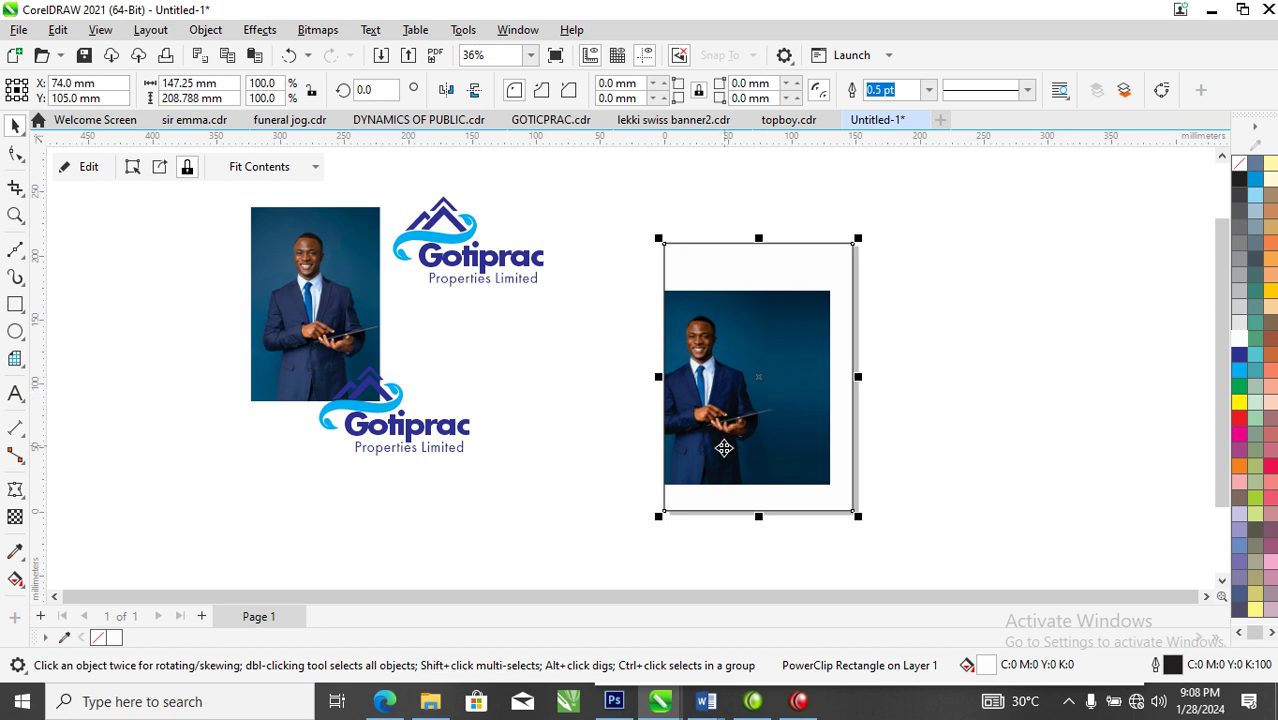
# Scale the clipped photo to 122.2% and shift it right within the frame
pyautogui.keyDown('ctrl'); pyautogui.click(740, 368); pyautogui.keyUp('ctrl')
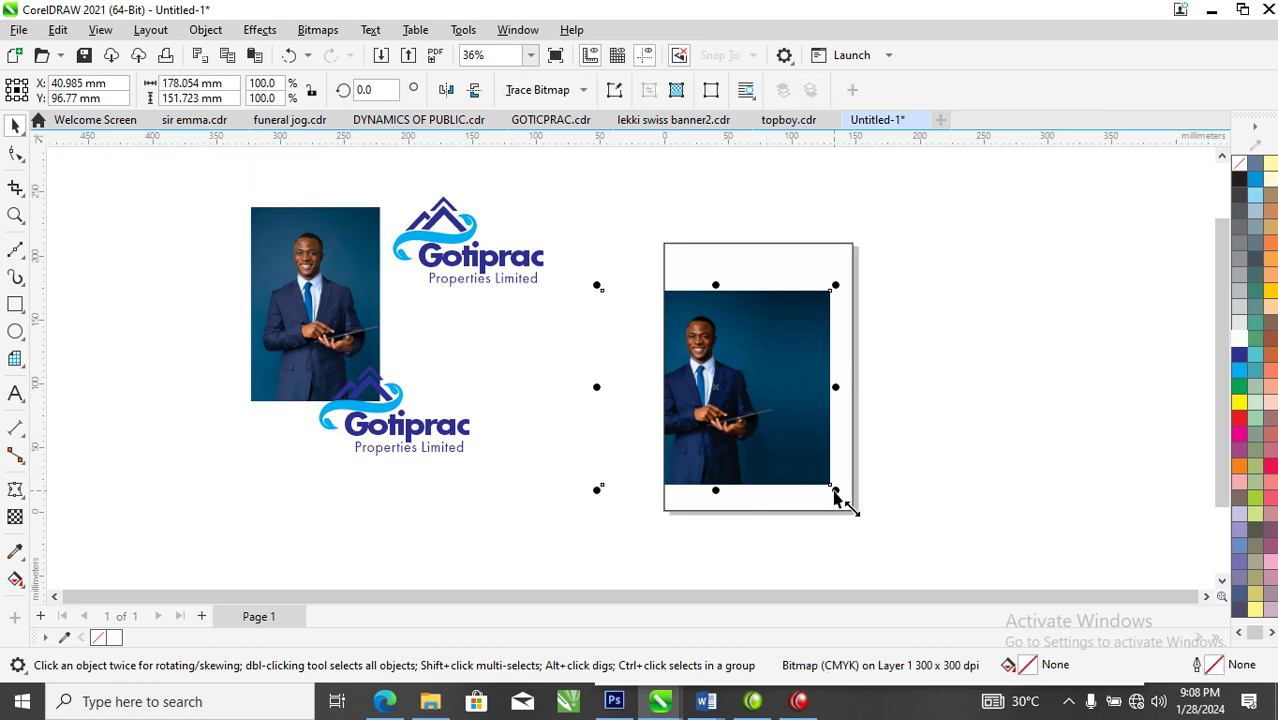
pyautogui.moveTo(838, 492); pyautogui.dragTo(885, 533)
pyautogui.moveTo(768, 409); pyautogui.dragTo(790, 421)
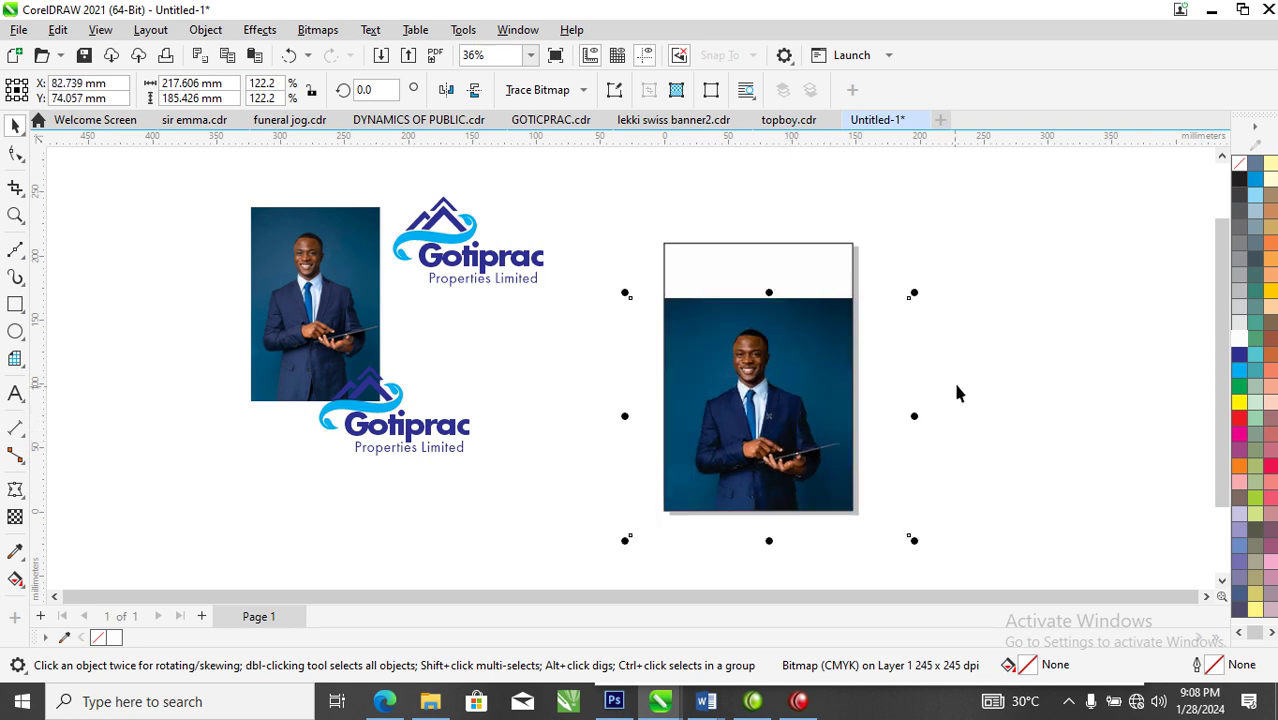
# Fit the logo into the top band at 48.527 × 29.304 mm; place a 345% copy beside the cover
pyautogui.click(799, 289)
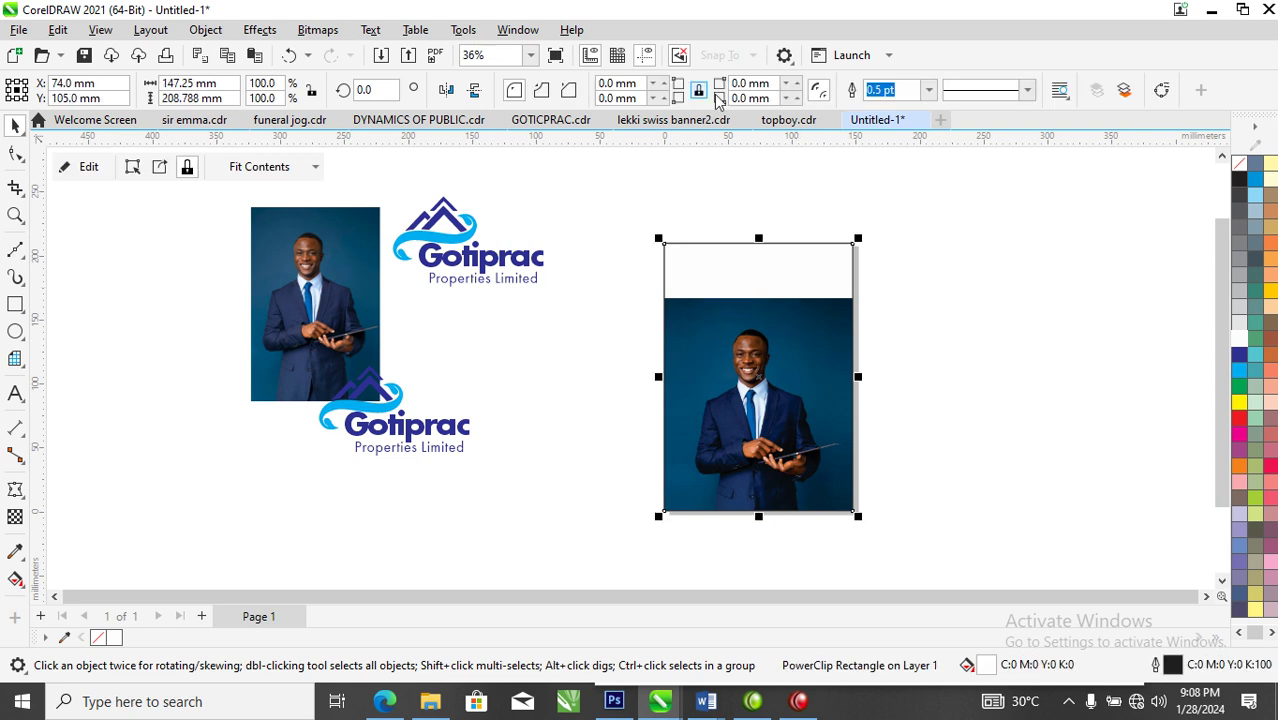
pyautogui.click(505, 264)
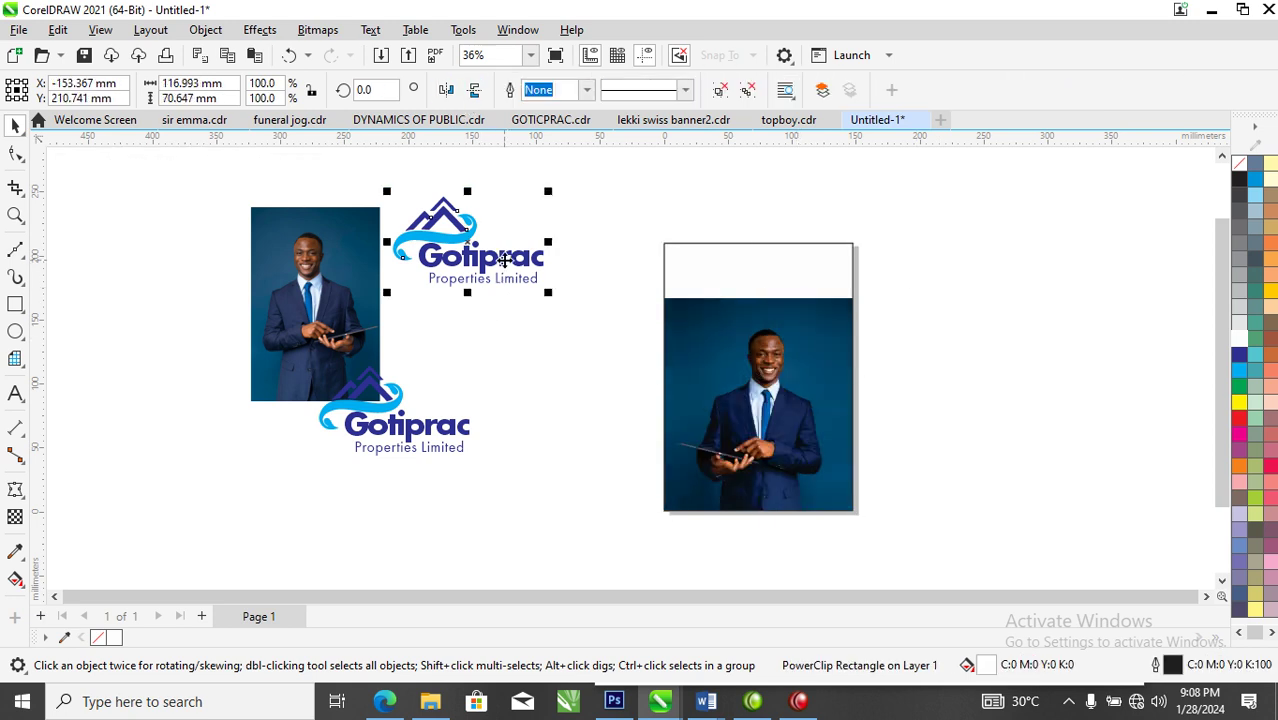
pyautogui.moveTo(518, 256); pyautogui.dragTo(798, 290)
pyautogui.moveTo(829, 332); pyautogui.dragTo(733, 288)
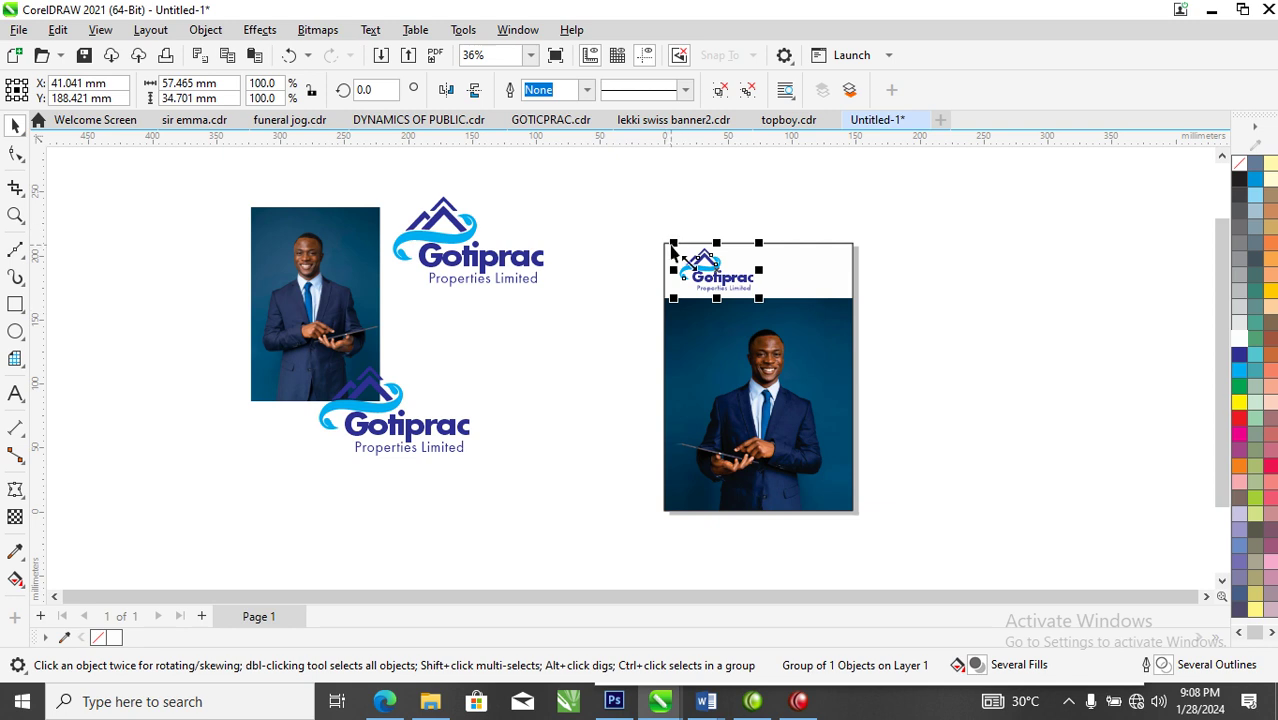
pyautogui.moveTo(673, 243); pyautogui.dragTo(685, 249)
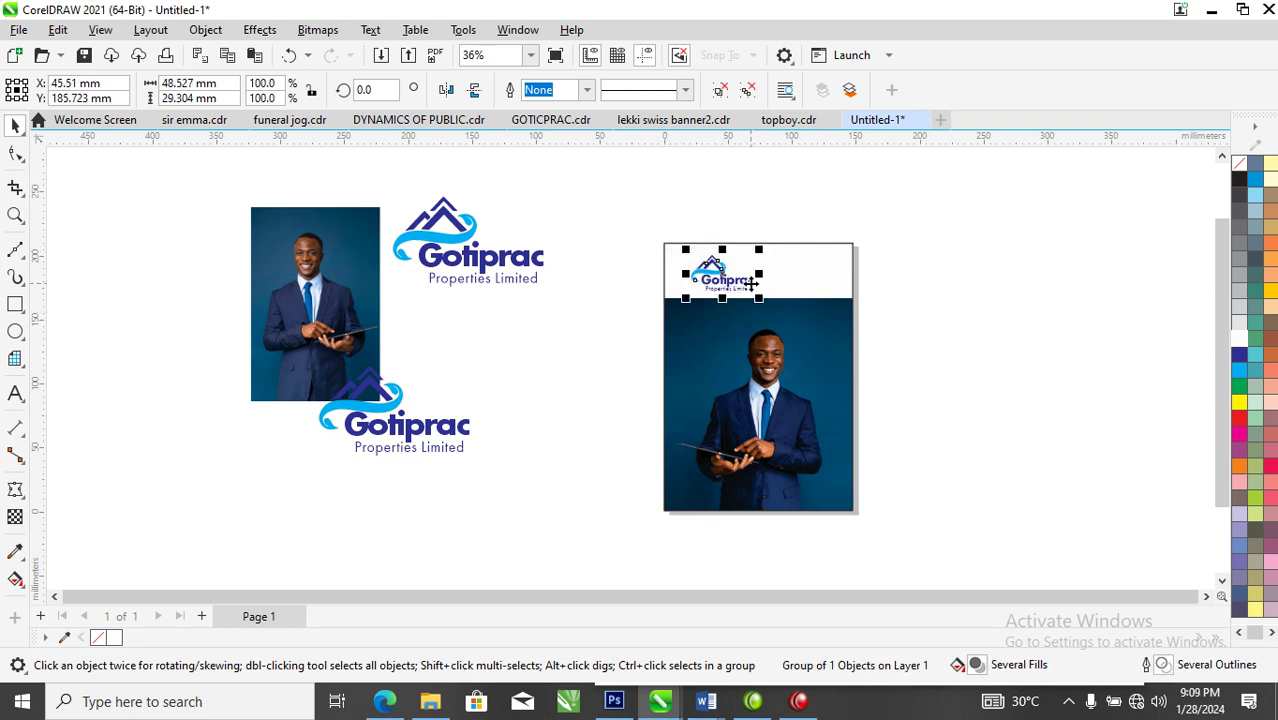
pyautogui.moveTo(749, 282); pyautogui.dragTo(1124, 302)
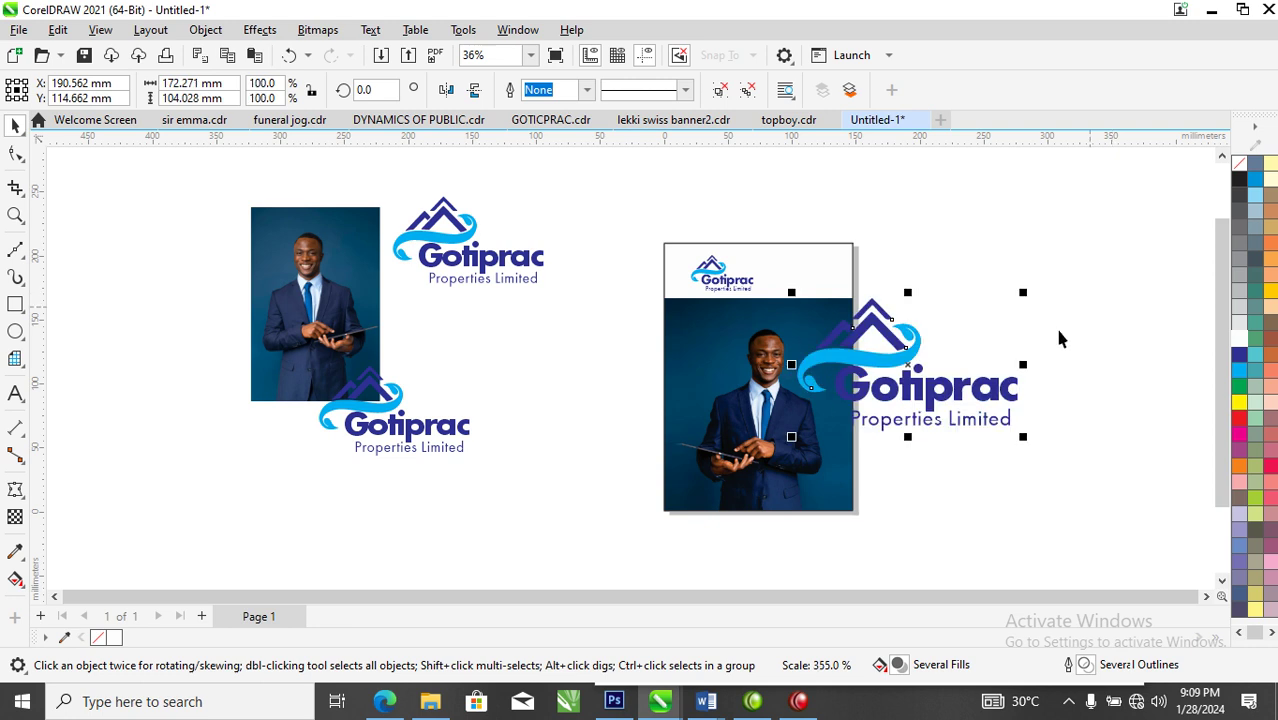
# Delete the Gotiprac and Properties Limited texts from the large logo copy
pyautogui.keyDown('ctrl'); pyautogui.click(940, 397); pyautogui.keyUp('ctrl')
pyautogui.keyDown('ctrl'); pyautogui.click(941, 397); pyautogui.keyUp('ctrl')
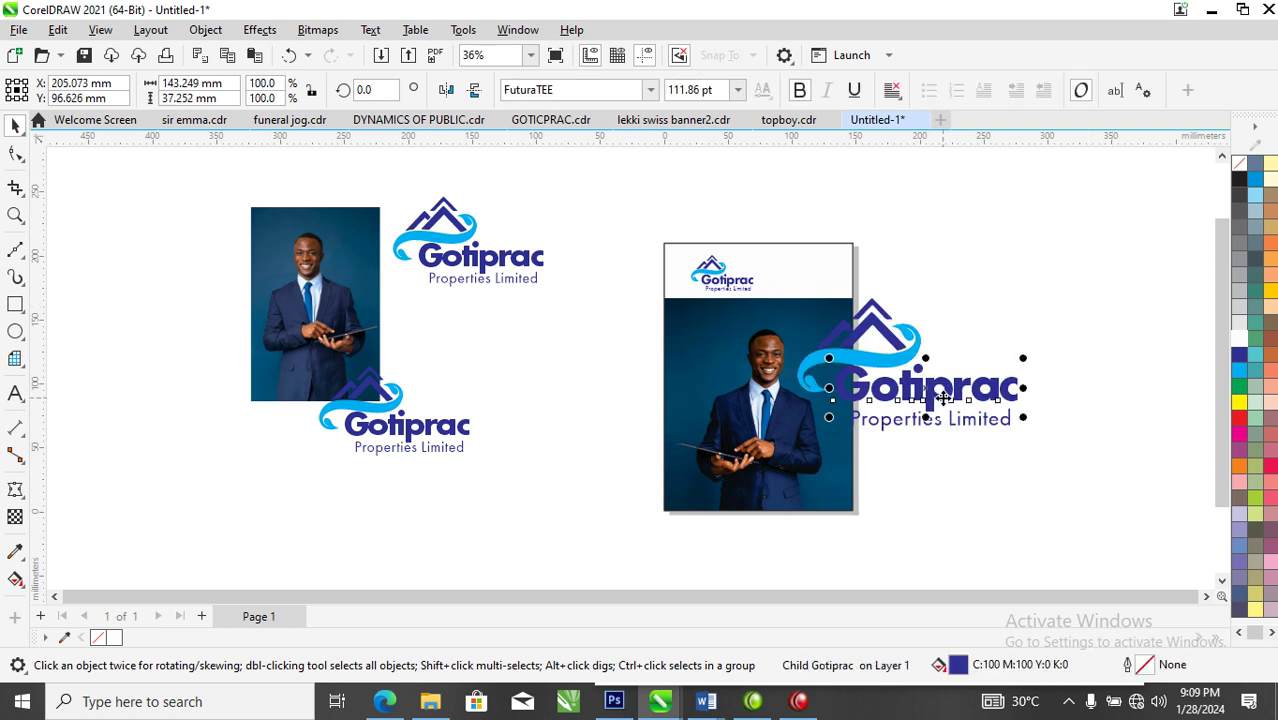
pyautogui.press('Delete')
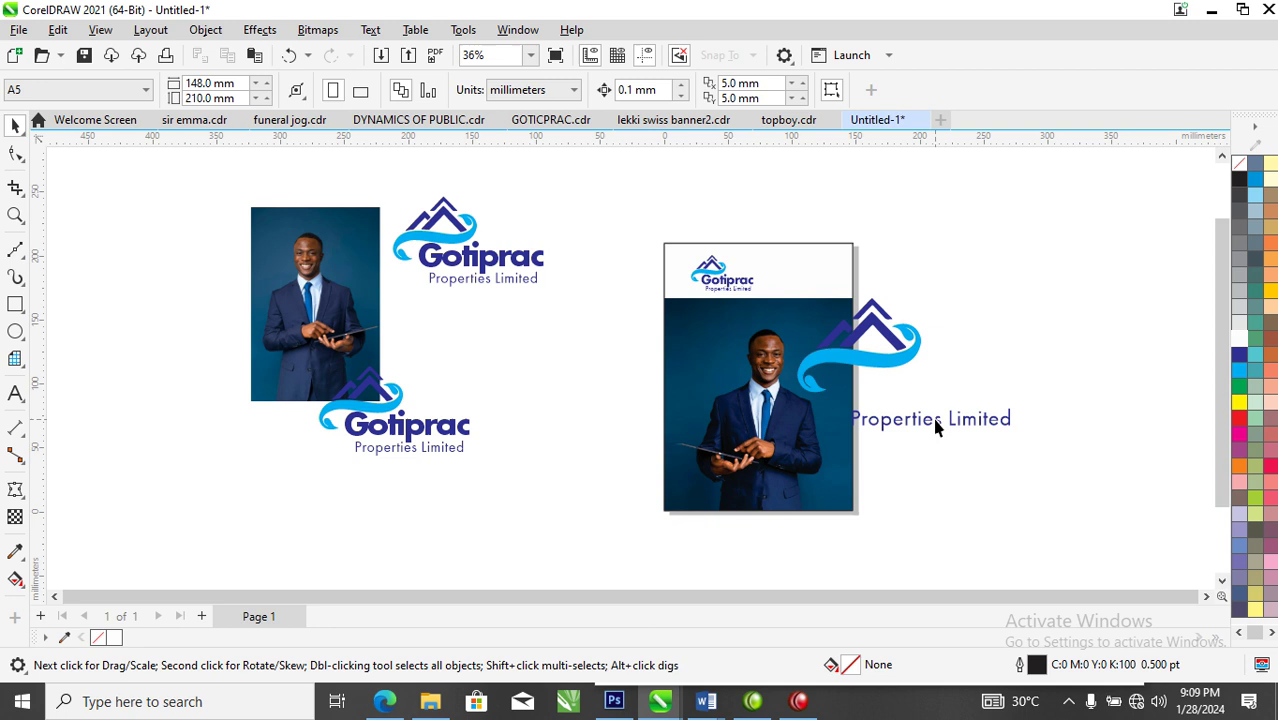
pyautogui.keyDown('ctrl'); pyautogui.click(933, 419); pyautogui.keyUp('ctrl')
pyautogui.keyDown('ctrl'); pyautogui.click(932, 419); pyautogui.keyUp('ctrl')
pyautogui.press('Delete')
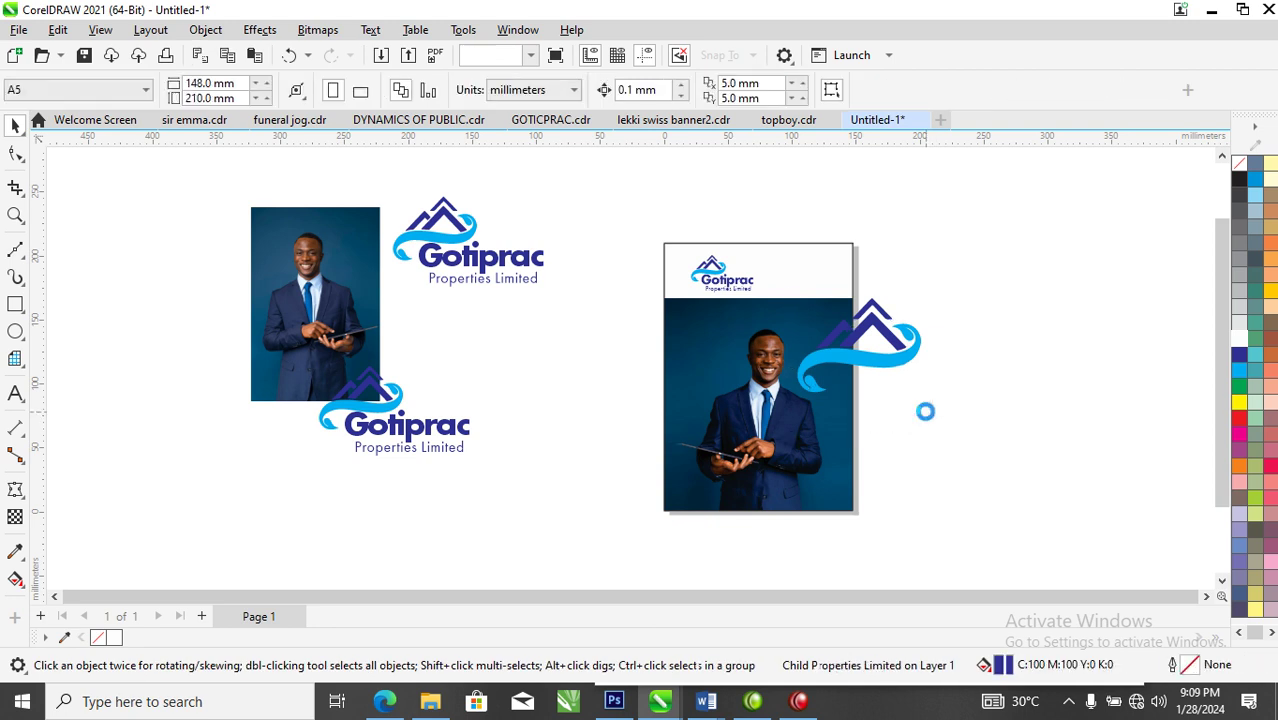
# Make the remaining symbol white and enlarge it to 499.2% over the photo's lower-right corner
pyautogui.click(893, 357)
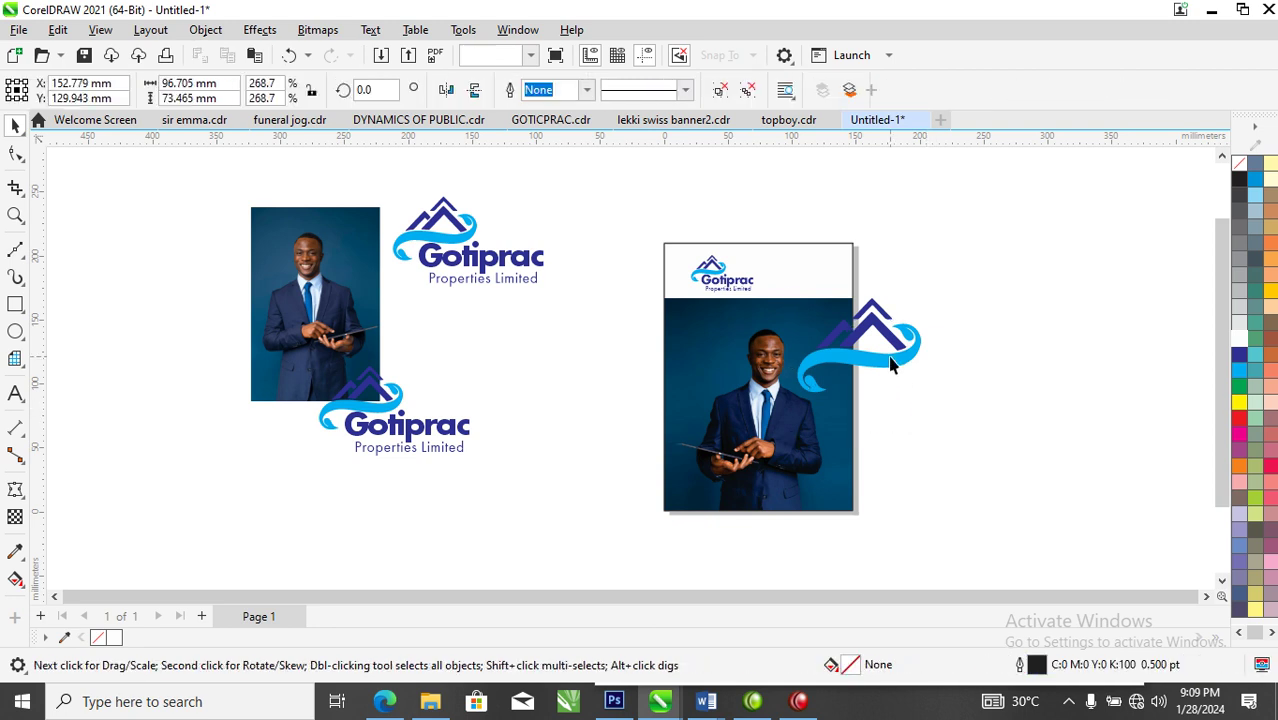
pyautogui.click(1238, 338)
pyautogui.moveTo(858, 352); pyautogui.dragTo(830, 480)
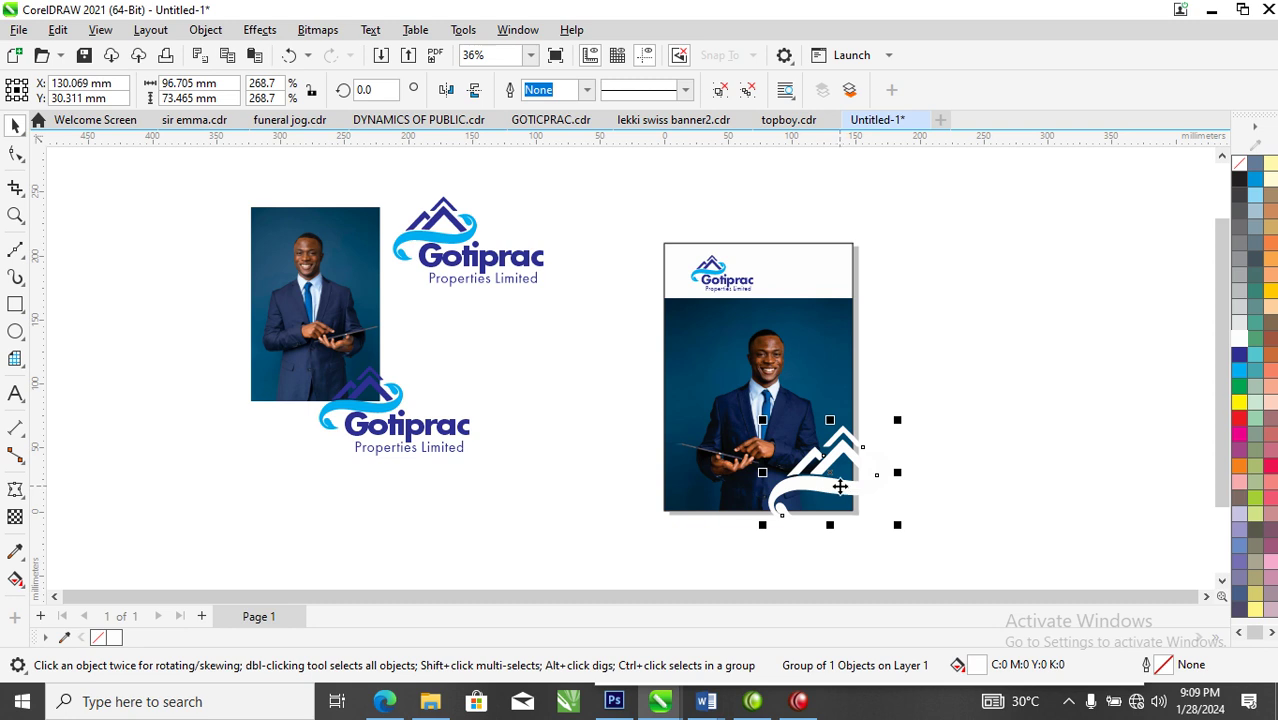
pyautogui.moveTo(838, 485); pyautogui.dragTo(812, 396)
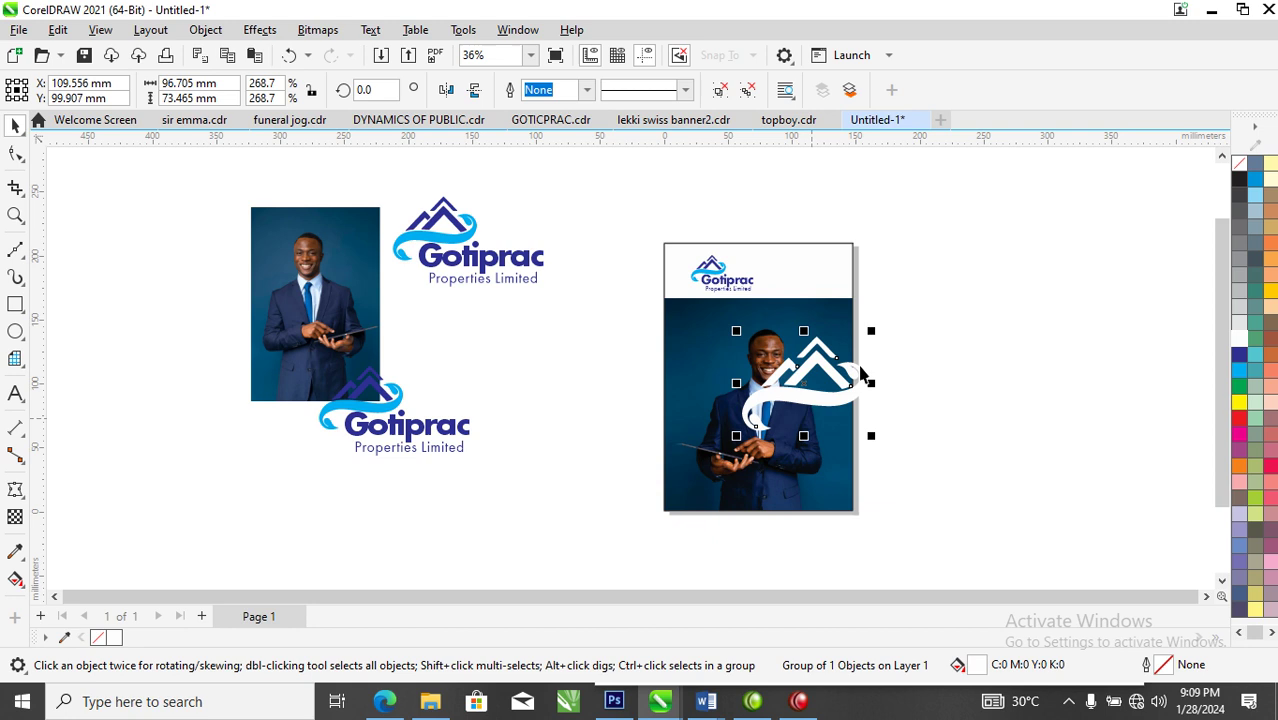
pyautogui.moveTo(870, 338); pyautogui.dragTo(883, 503)
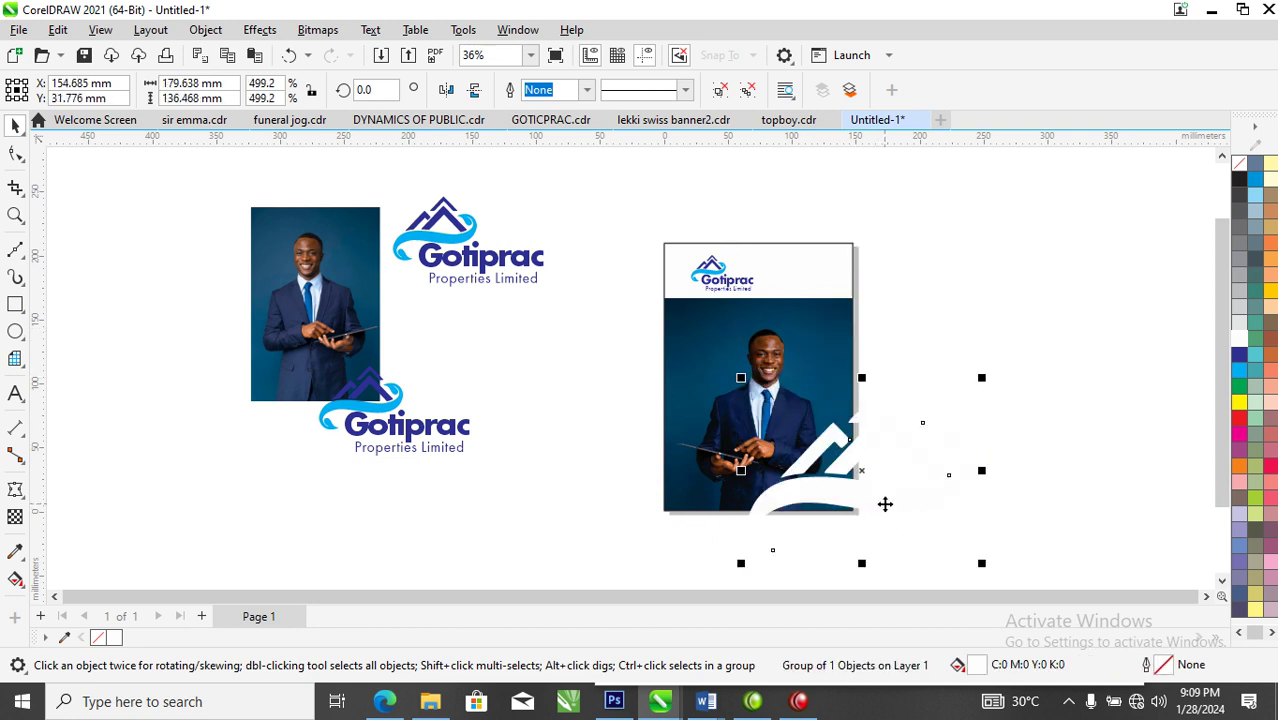
# PowerClip the white symbol inside the front photo, positioned as stripes in its lower-right corner
pyautogui.rightClick(873, 500)
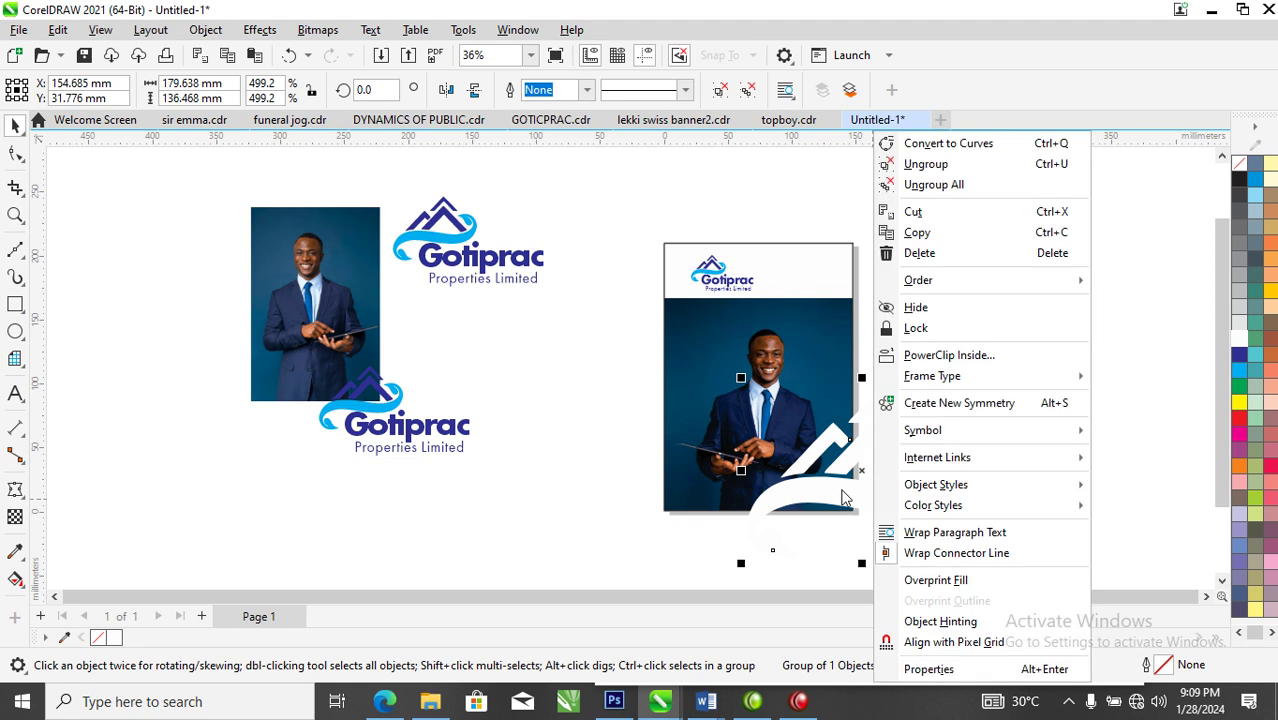
pyautogui.click(866, 492)
pyautogui.moveTo(866, 492); pyautogui.dragTo(729, 348)
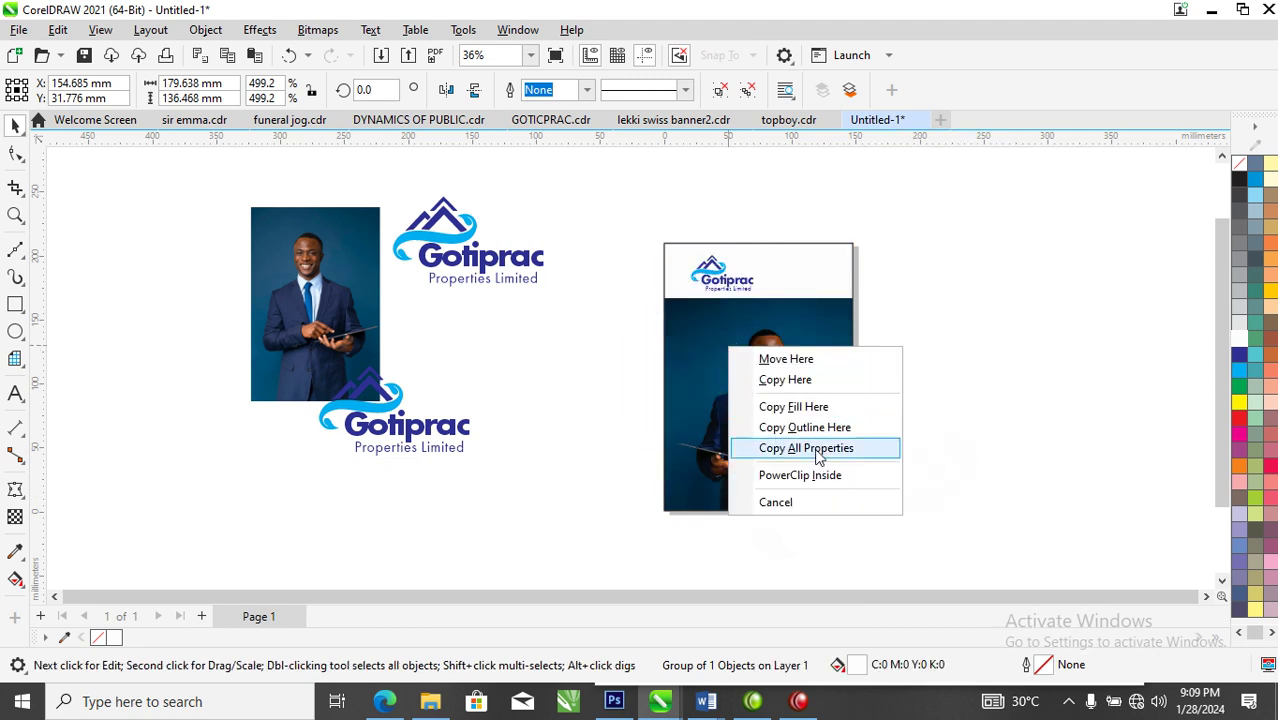
pyautogui.click(813, 475)
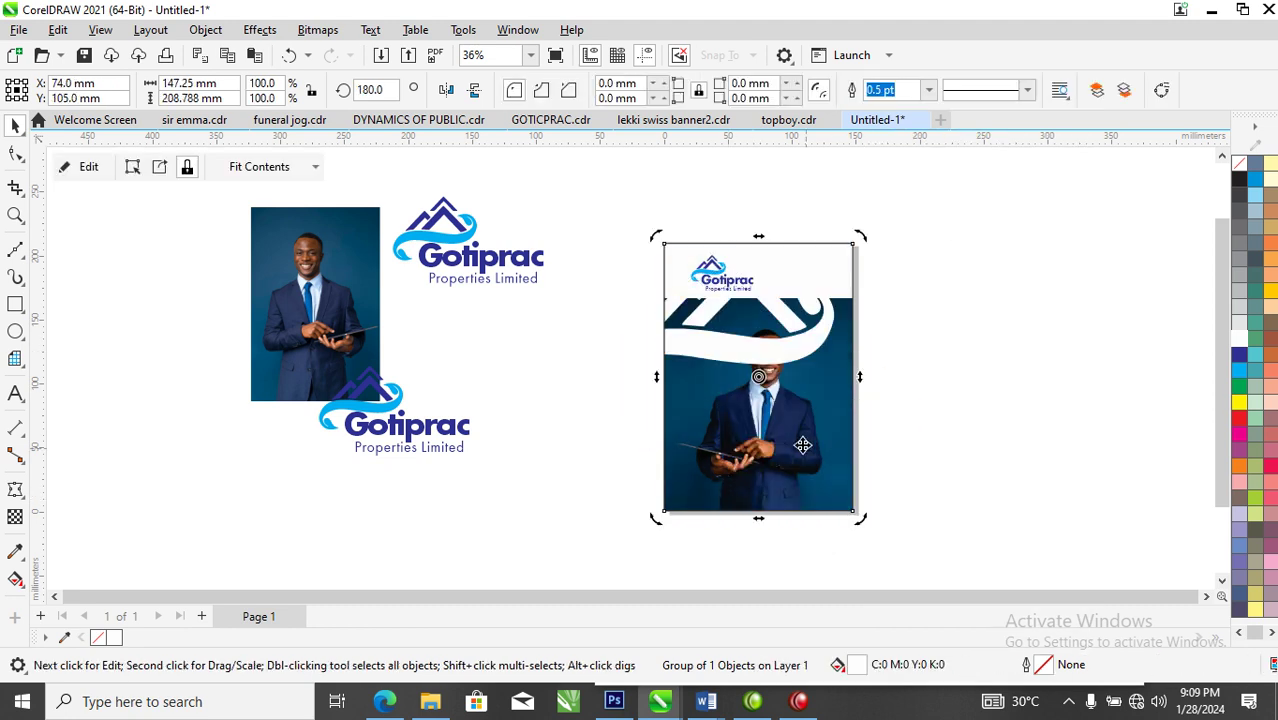
pyautogui.keyDown('ctrl'); pyautogui.click(751, 346); pyautogui.keyUp('ctrl')
pyautogui.moveTo(751, 346); pyautogui.dragTo(880, 517)
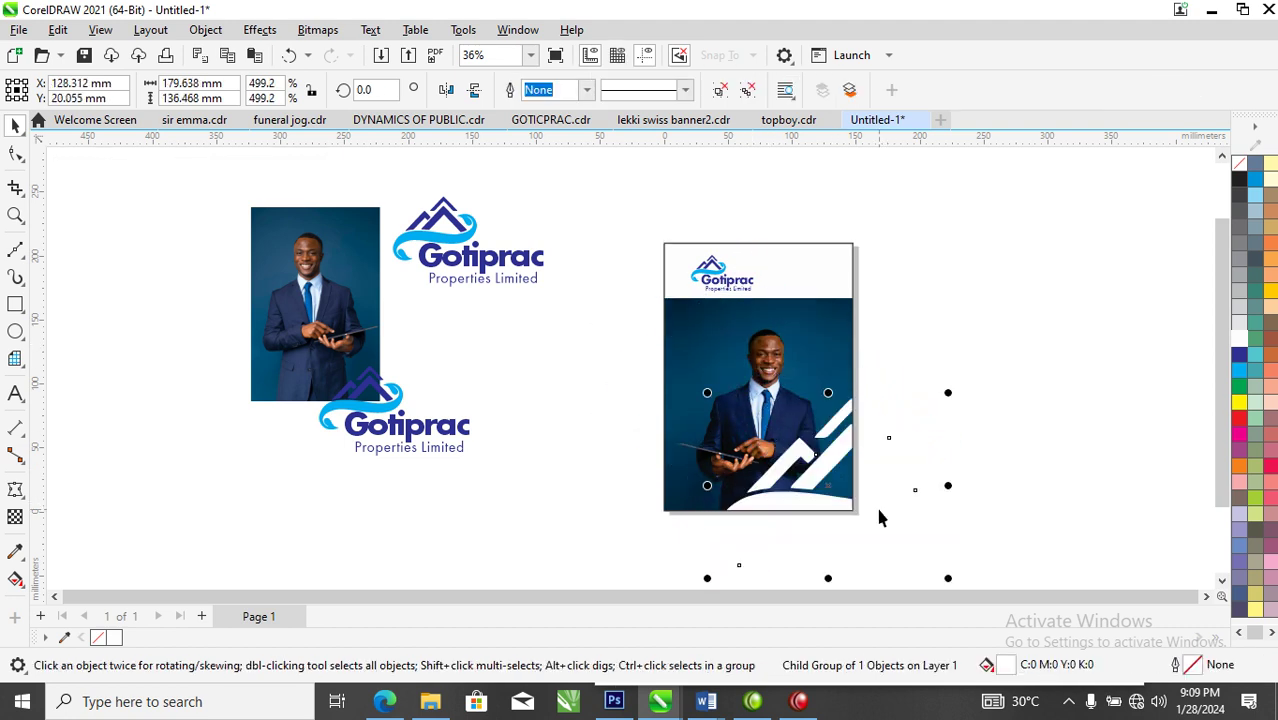
pyautogui.moveTo(819, 471); pyautogui.dragTo(838, 456)
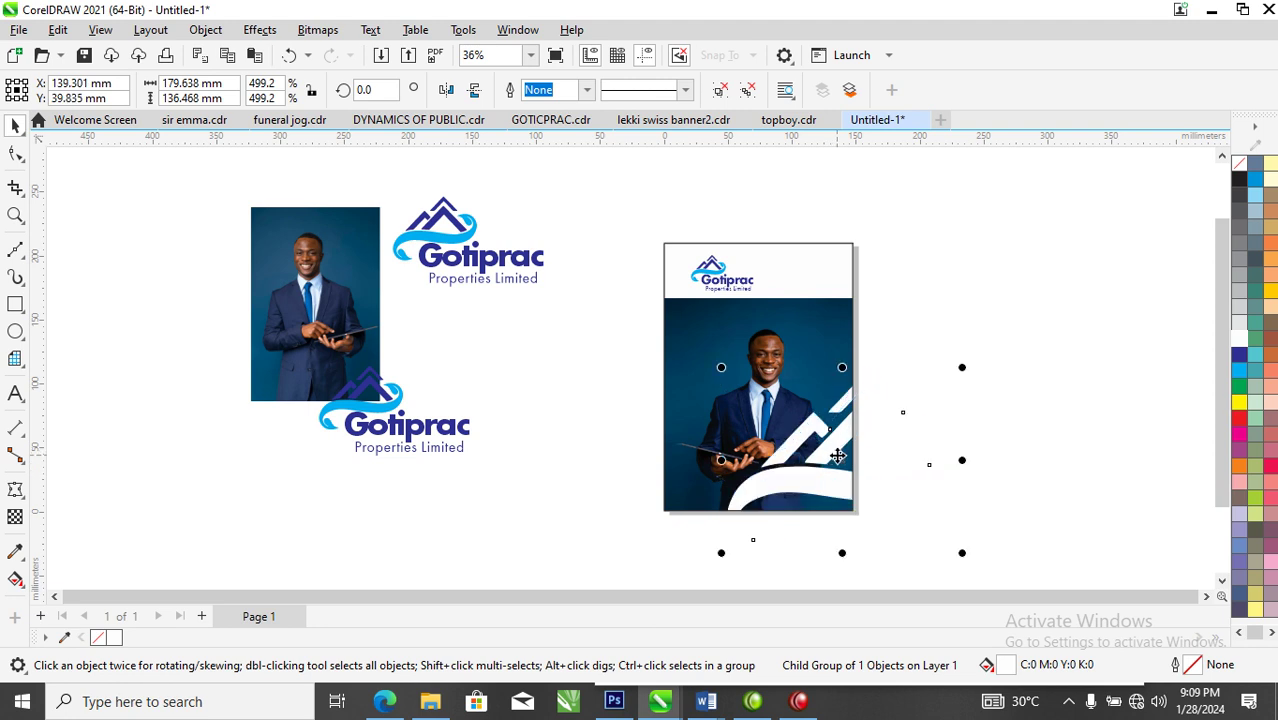
# Move the spare photo and both loose logos off to the left
pyautogui.click(975, 298)
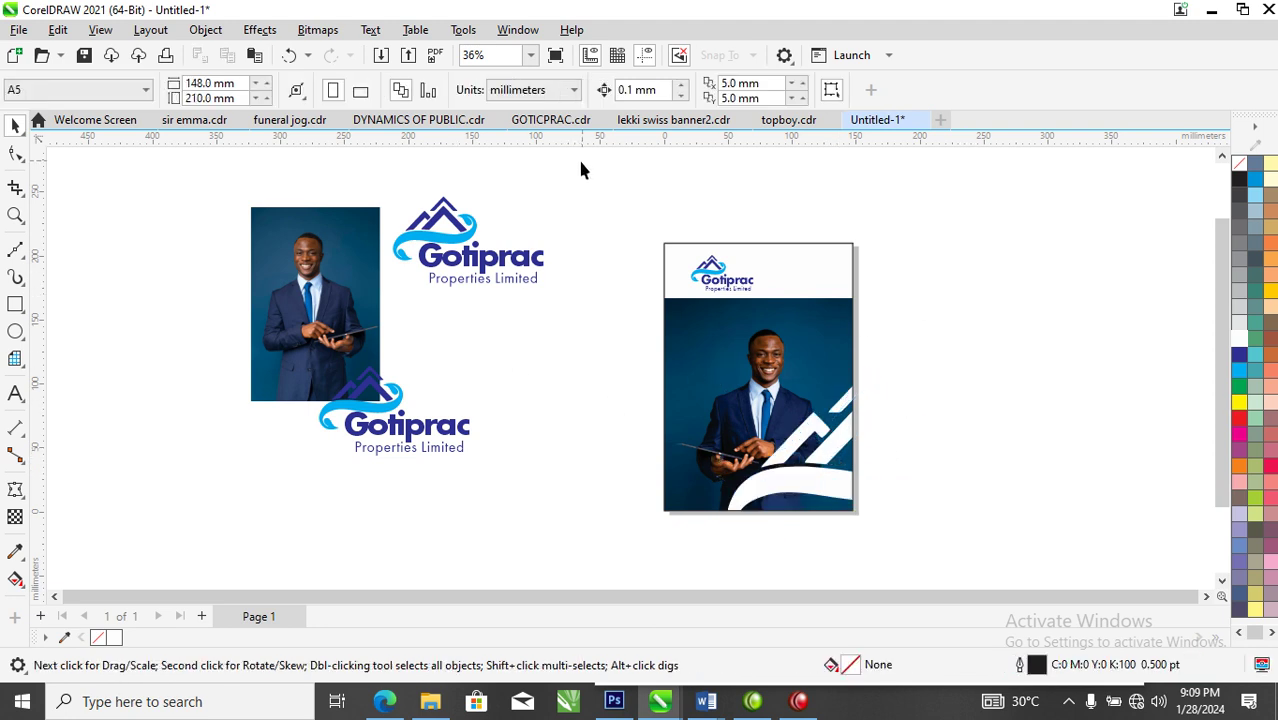
pyautogui.moveTo(582, 168); pyautogui.dragTo(194, 500)
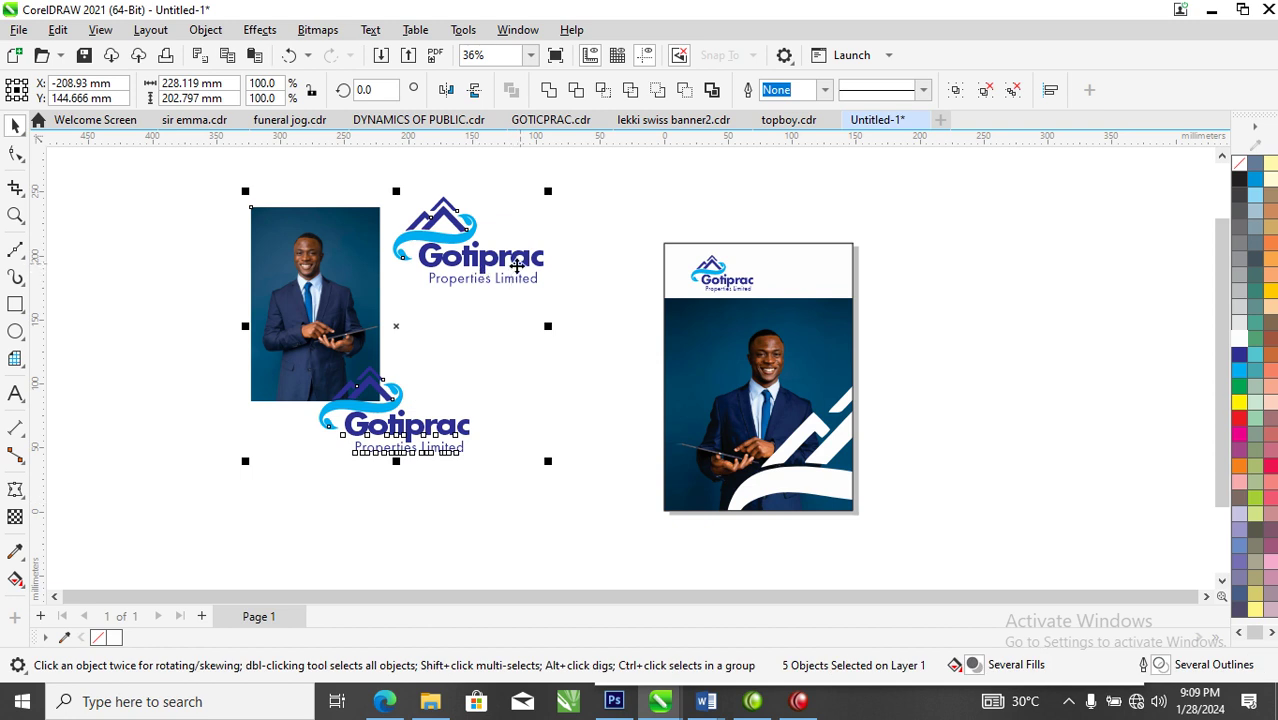
pyautogui.moveTo(516, 263); pyautogui.dragTo(100, 255)
# Make a mirrored copy of the front cover panel to its left
pyautogui.click(783, 420)
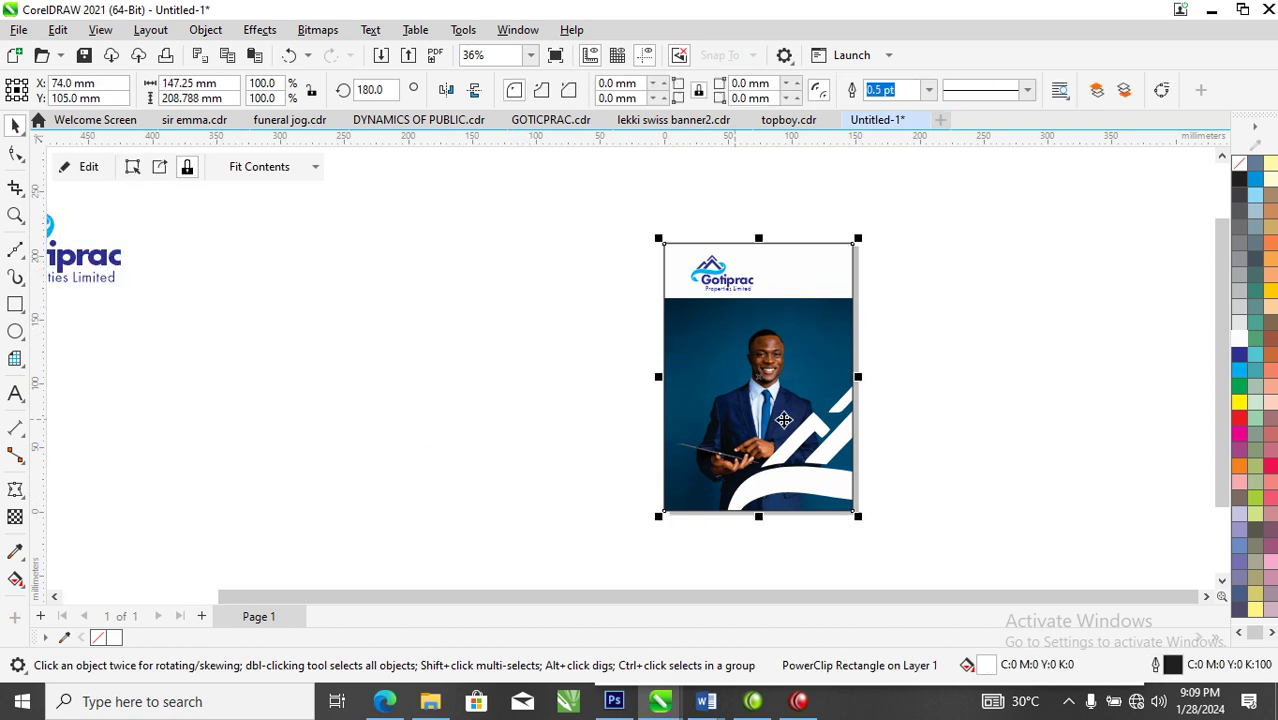
pyautogui.moveTo(858, 378); pyautogui.dragTo(546, 375)
pyautogui.rightClick(546, 375)
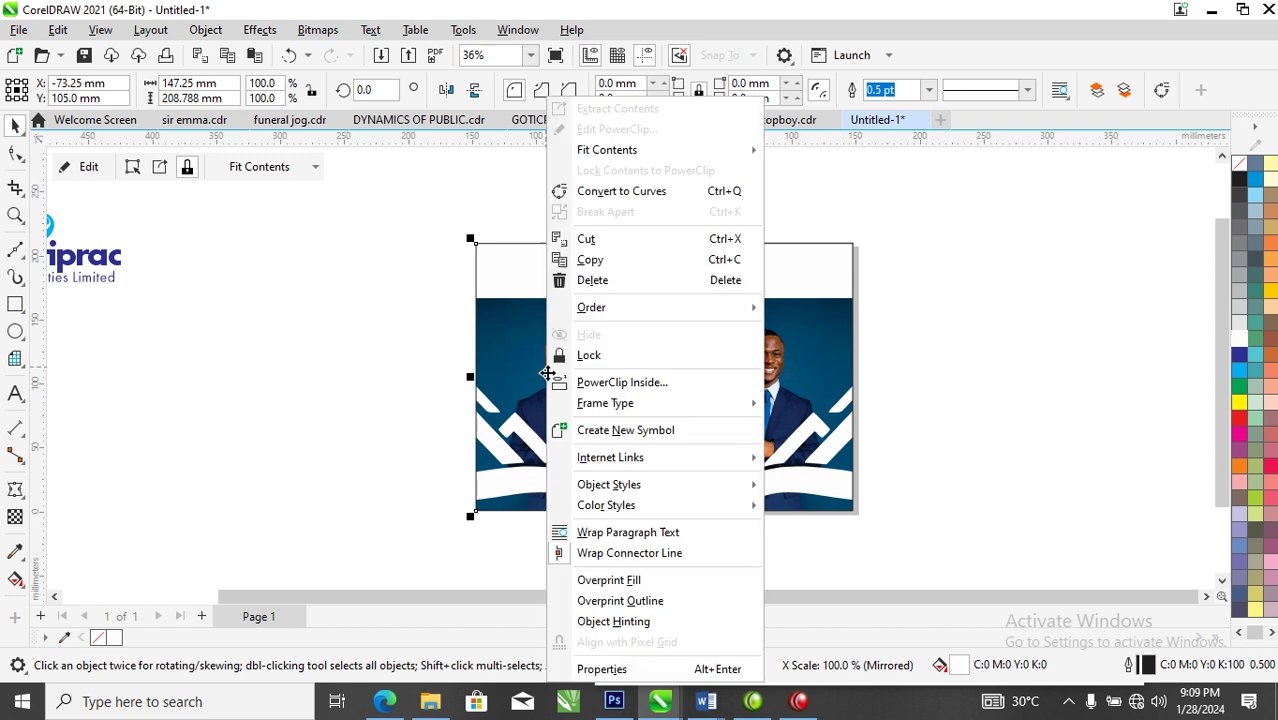
pyautogui.click(360, 332)
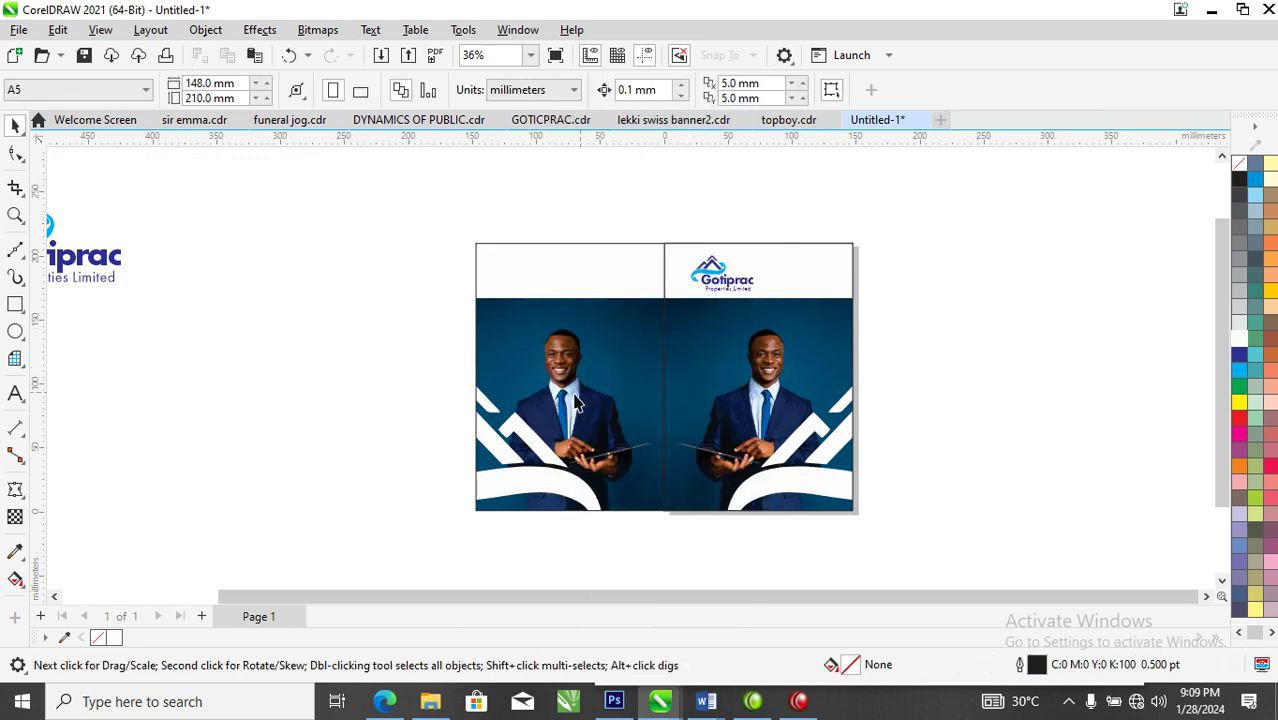
# Extract the photo from the left panel and delete it
pyautogui.click(625, 320)
pyautogui.rightClick(626, 332)
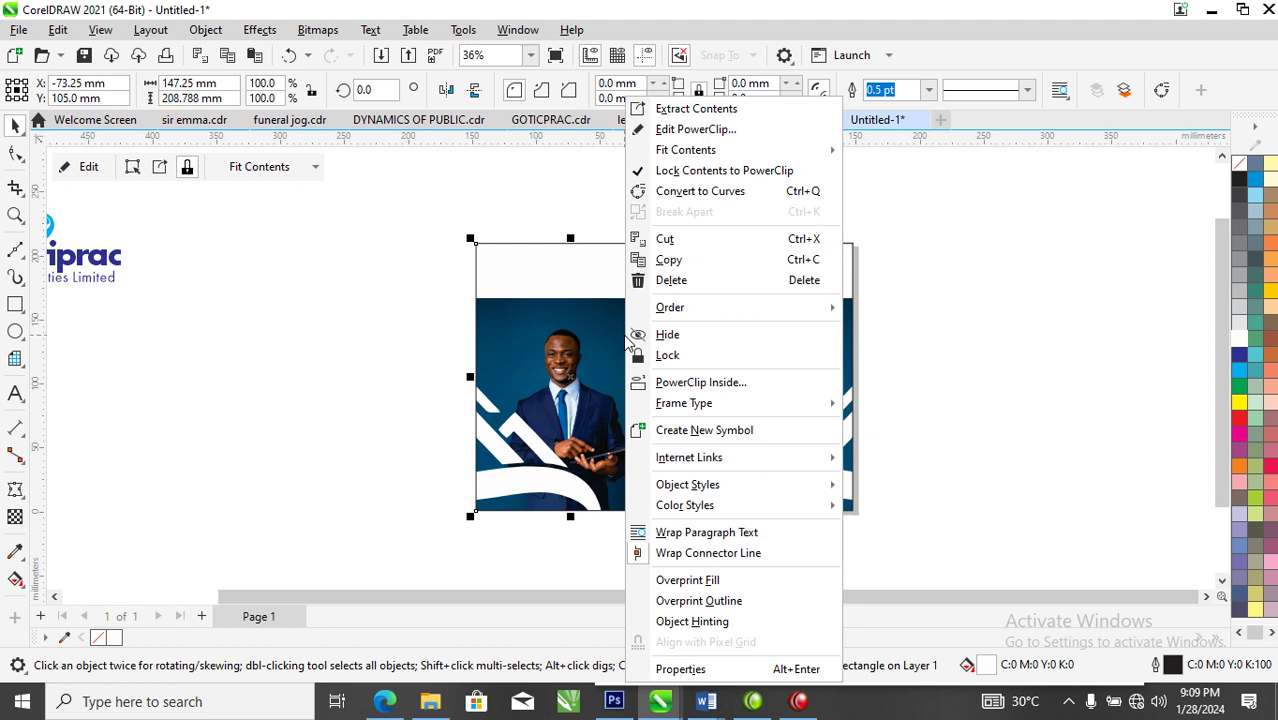
pyautogui.click(705, 106)
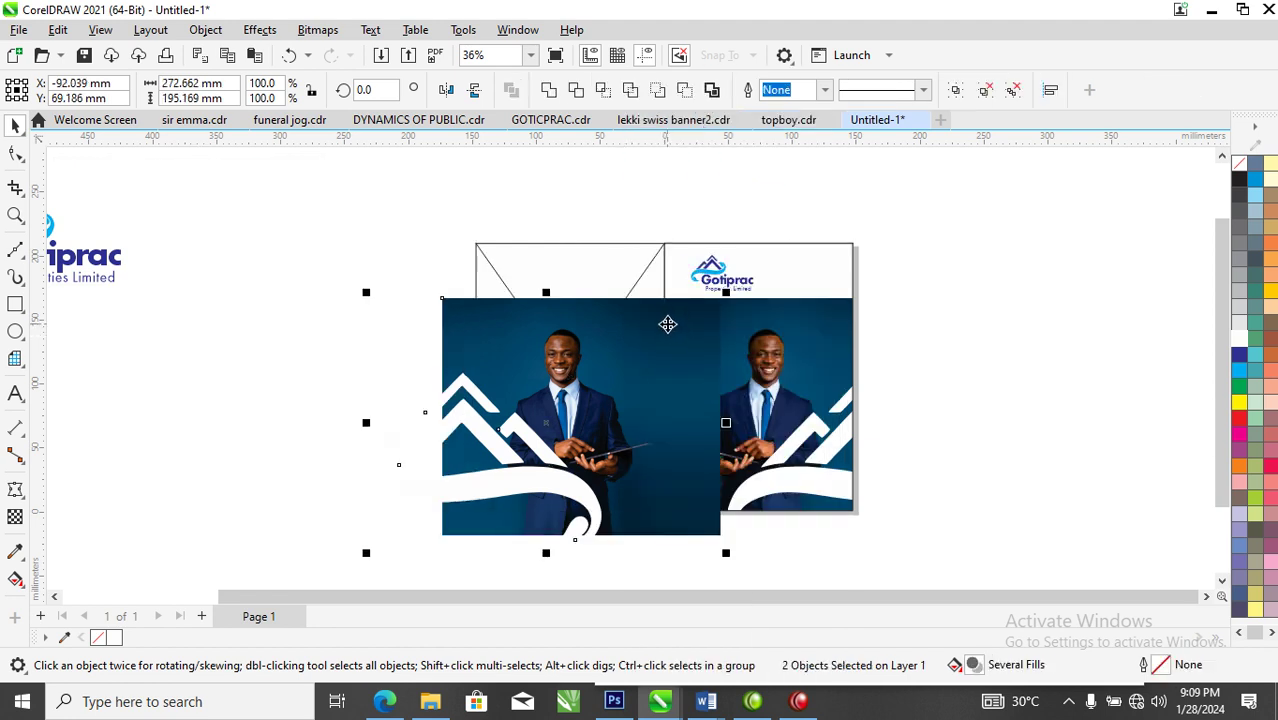
pyautogui.press('Delete')
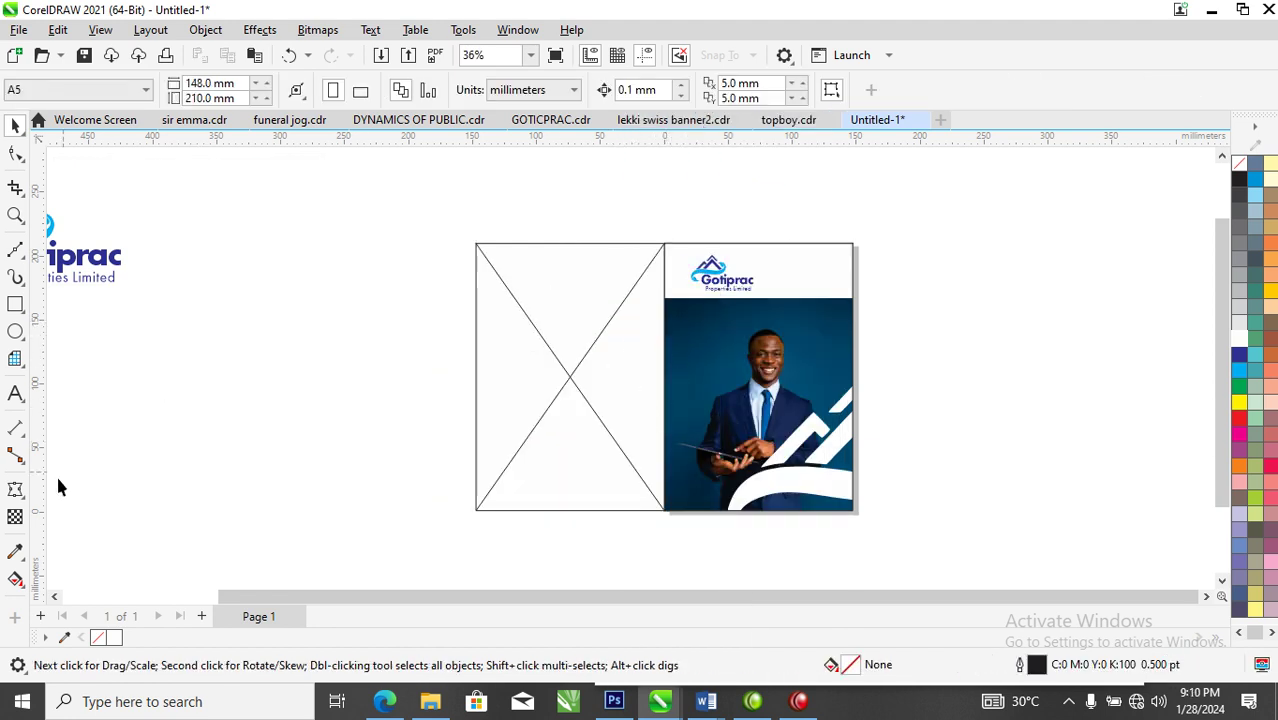
# Fill the left panel with the photo's dark blue, C100 M75 Y39 K37, using the eyedropper
pyautogui.click(16, 553)
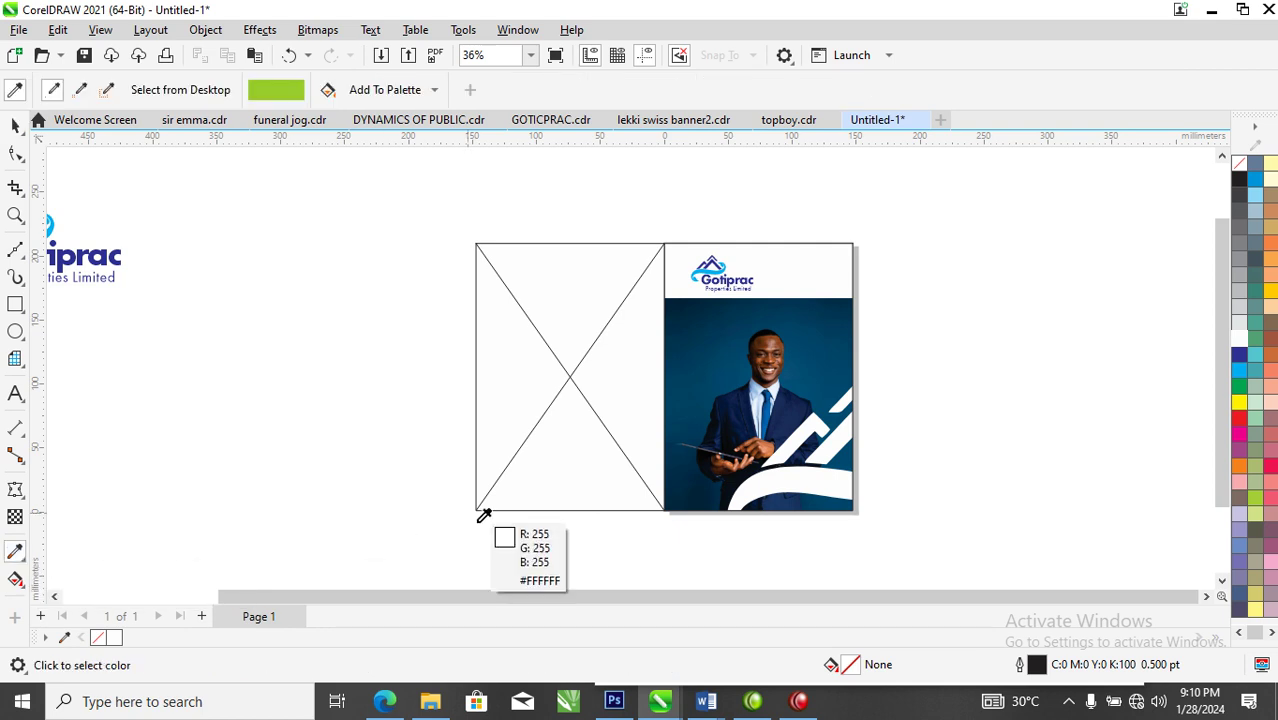
pyautogui.click(716, 327)
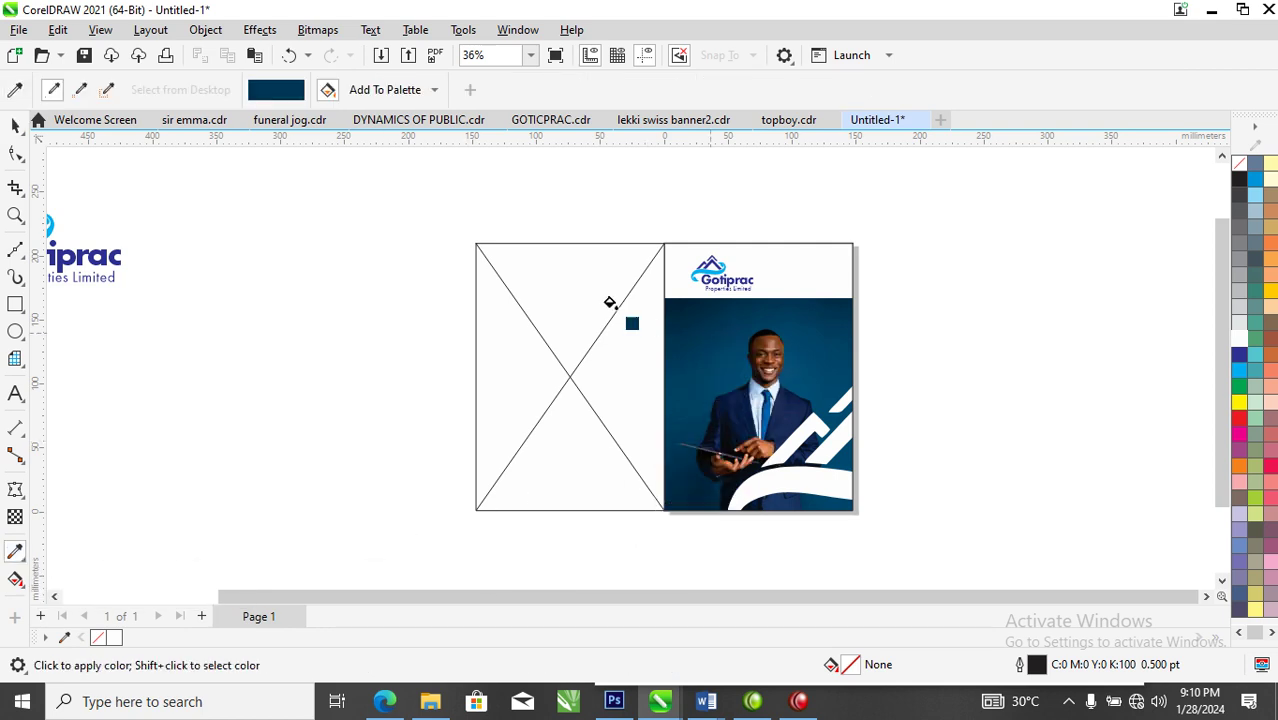
pyautogui.click(560, 253)
pyautogui.press('space')
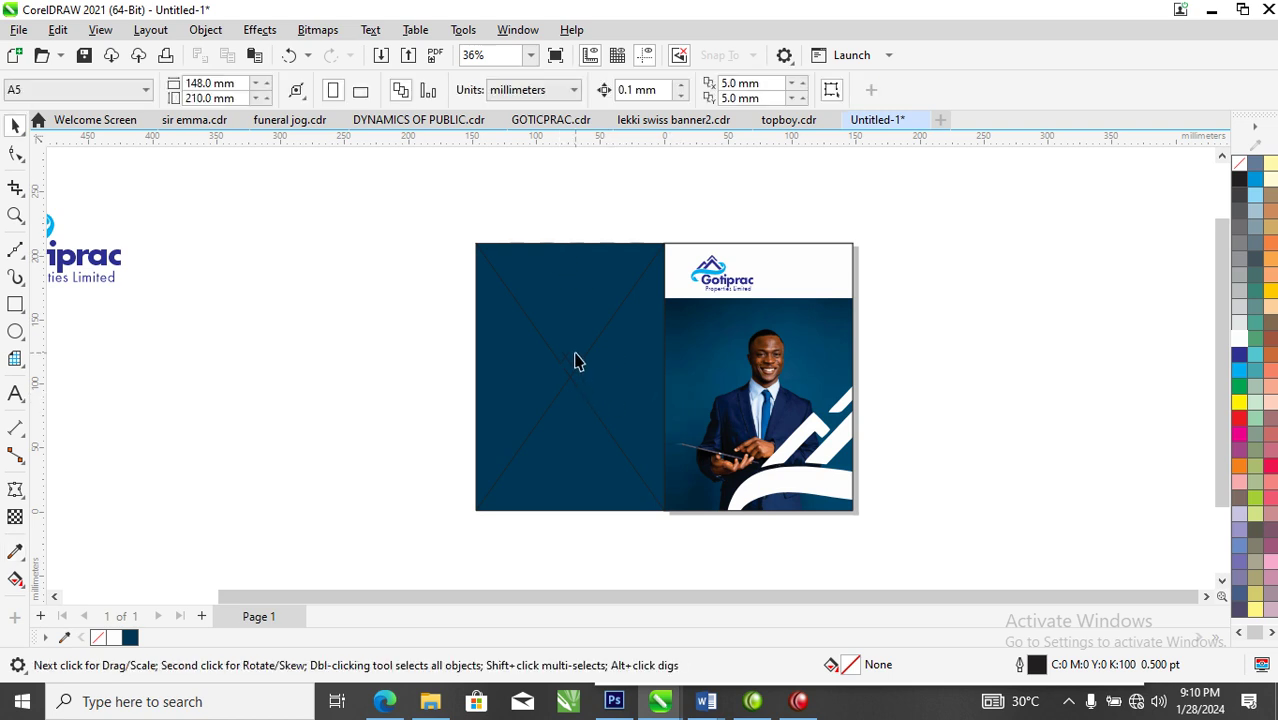
# Remove the frame so the left panel becomes a plain rectangle
pyautogui.rightClick(576, 359)
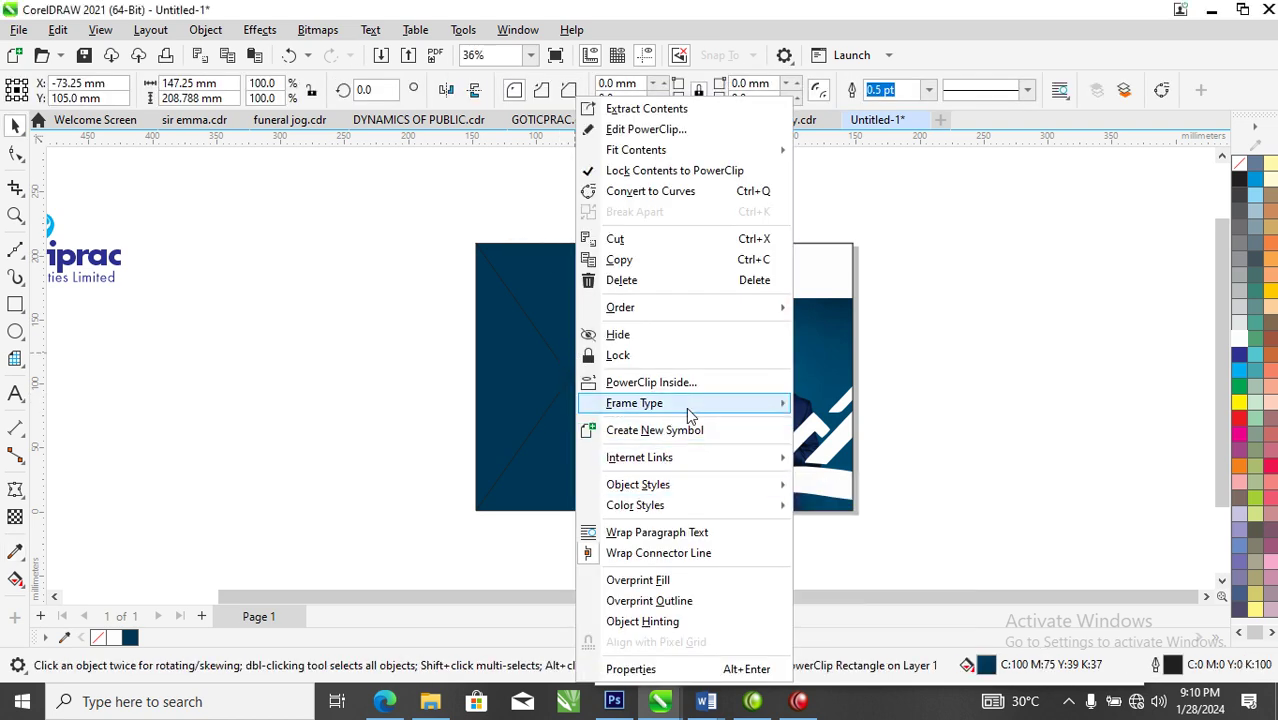
pyautogui.moveTo(687, 409)
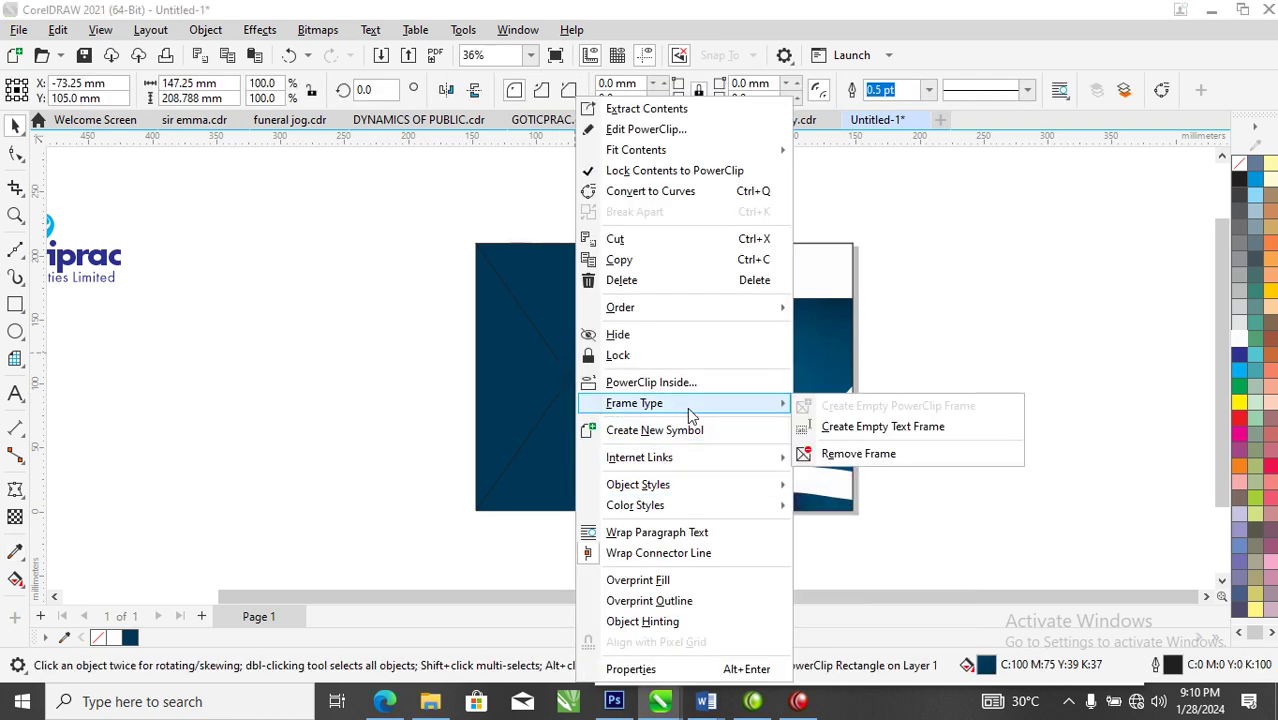
pyautogui.click(862, 454)
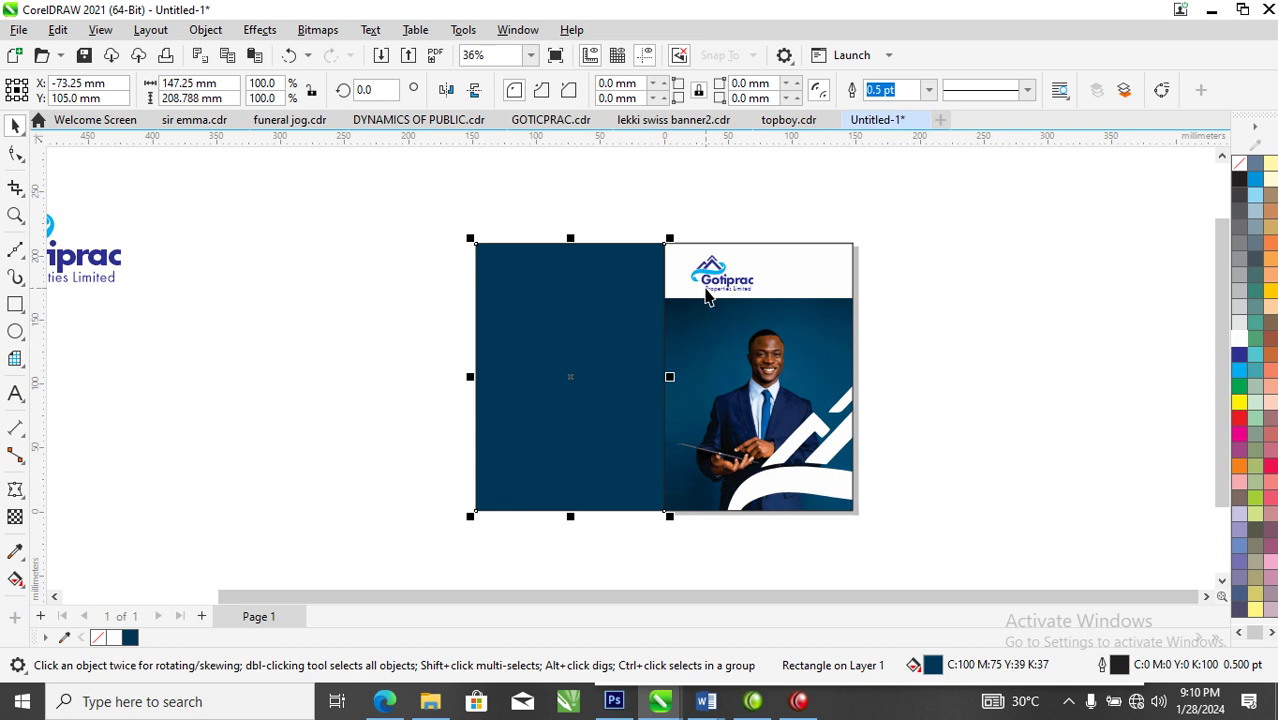
# Place a white copy of the header logo centred on the navy back panel
pyautogui.moveTo(645, 206); pyautogui.dragTo(758, 299)
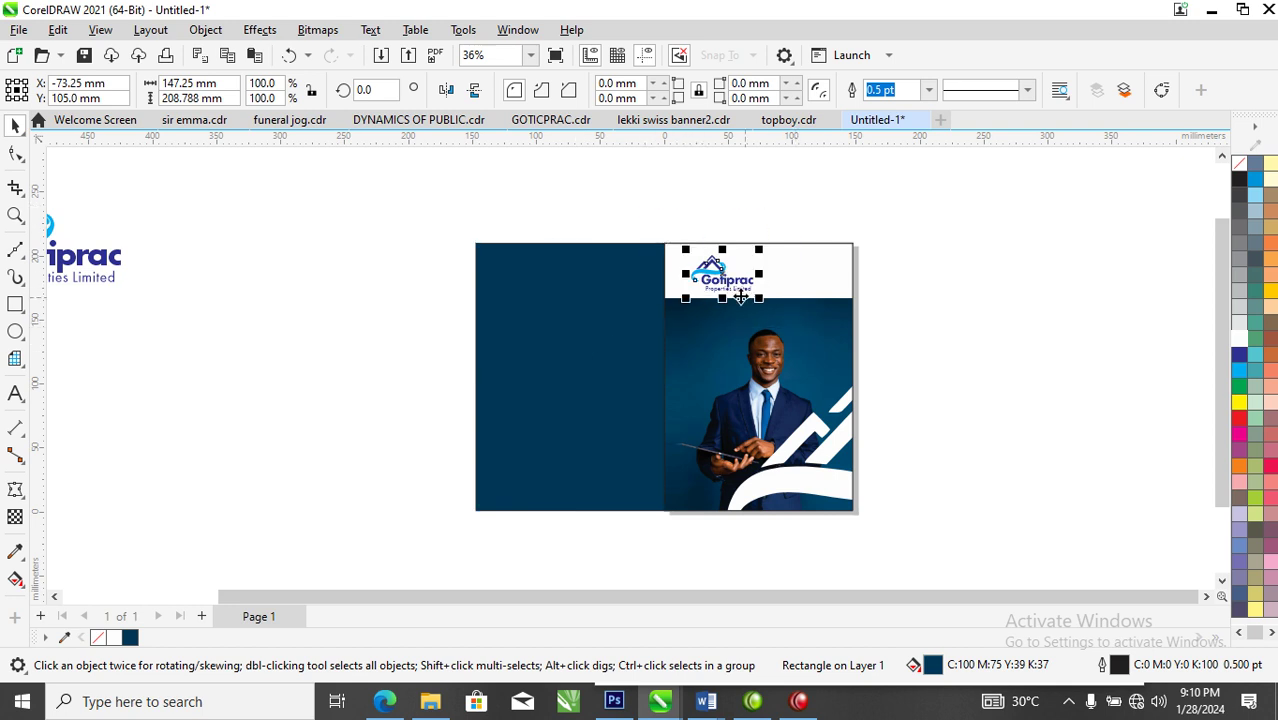
pyautogui.moveTo(740, 297); pyautogui.dragTo(637, 325)
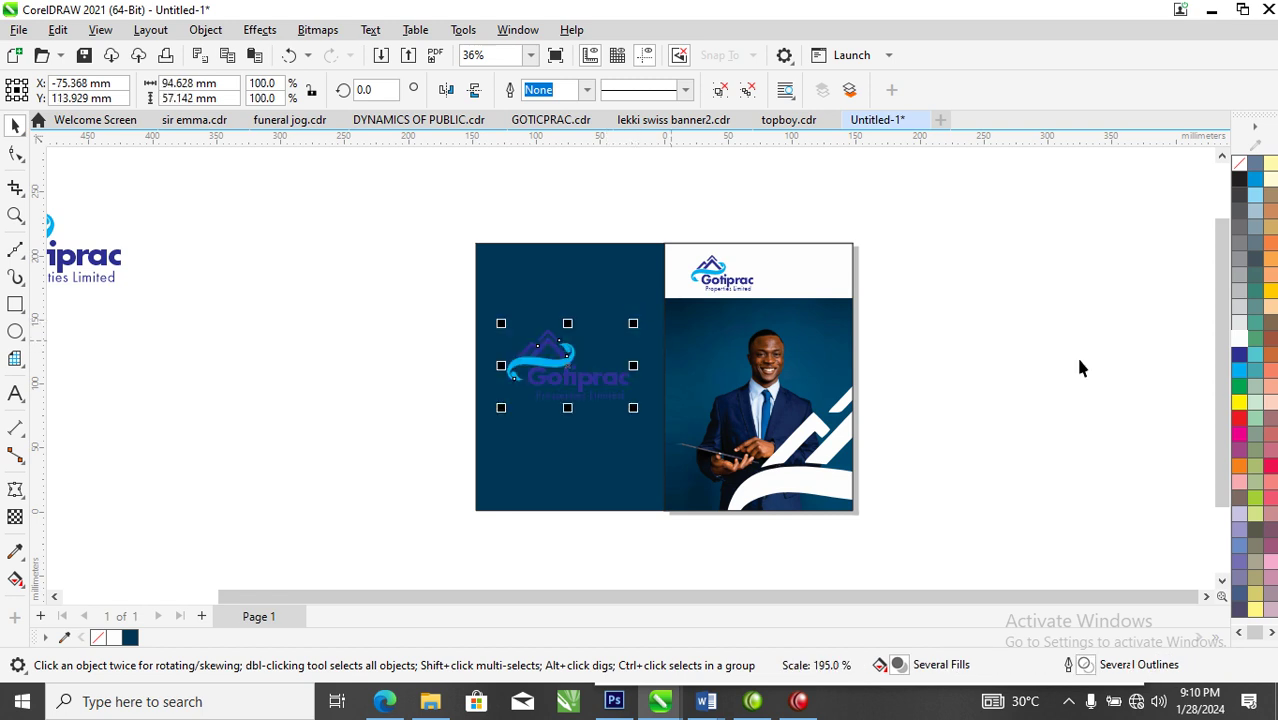
pyautogui.click(1240, 339)
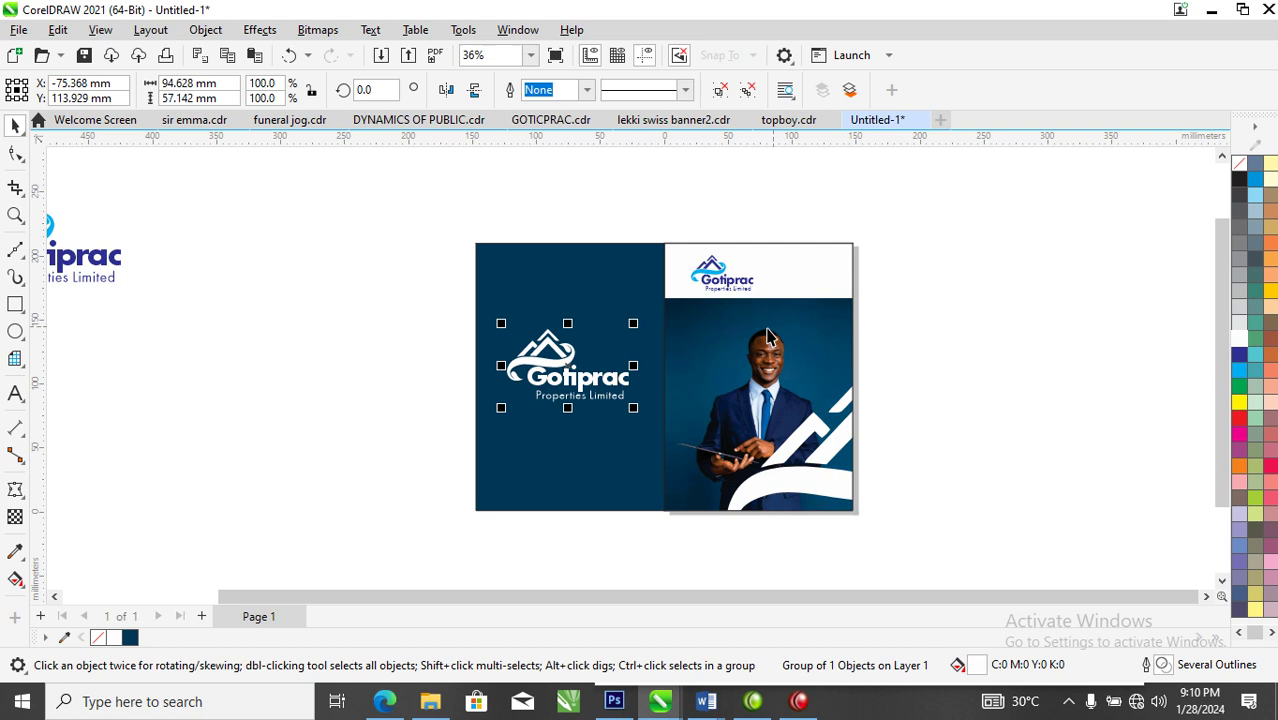
pyautogui.keyDown('shift'); pyautogui.click(596, 290); pyautogui.keyUp('shift')
pyautogui.press('e')
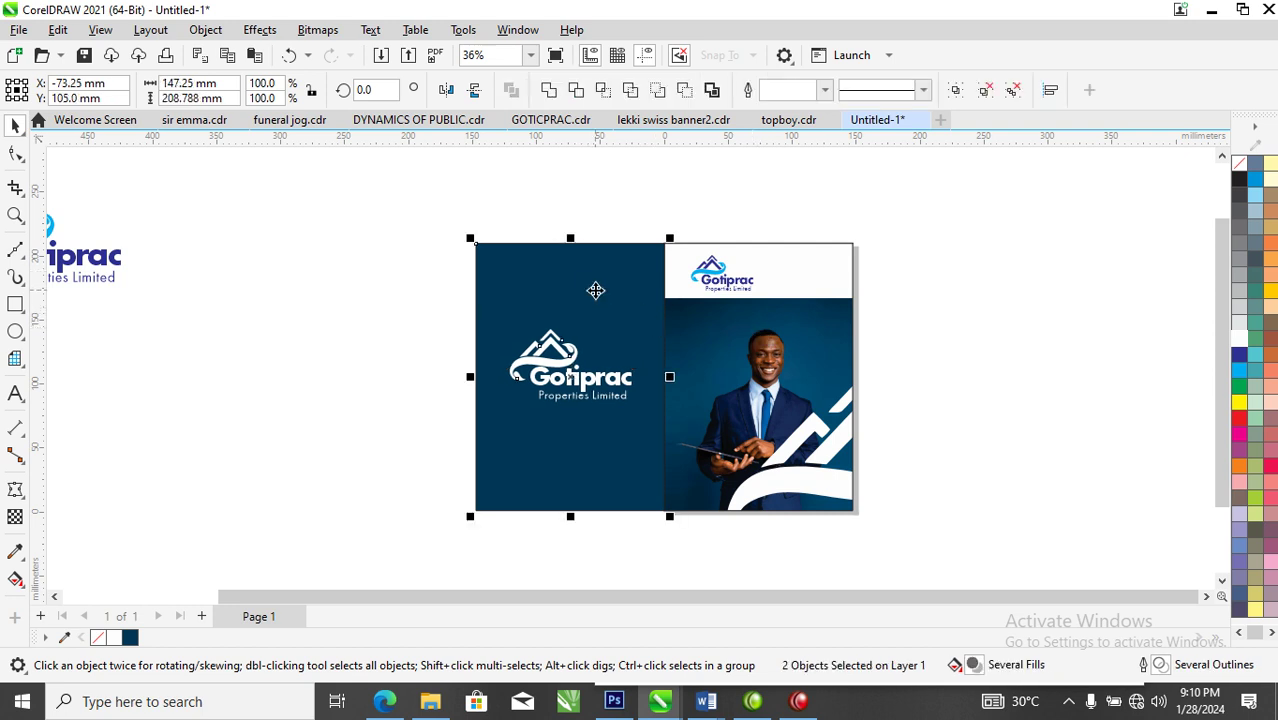
pyautogui.press('c')
# Shrink the back-panel logo to about 78%, 70.984 × 42.864 mm
pyautogui.click(778, 188)
pyautogui.click(592, 385)
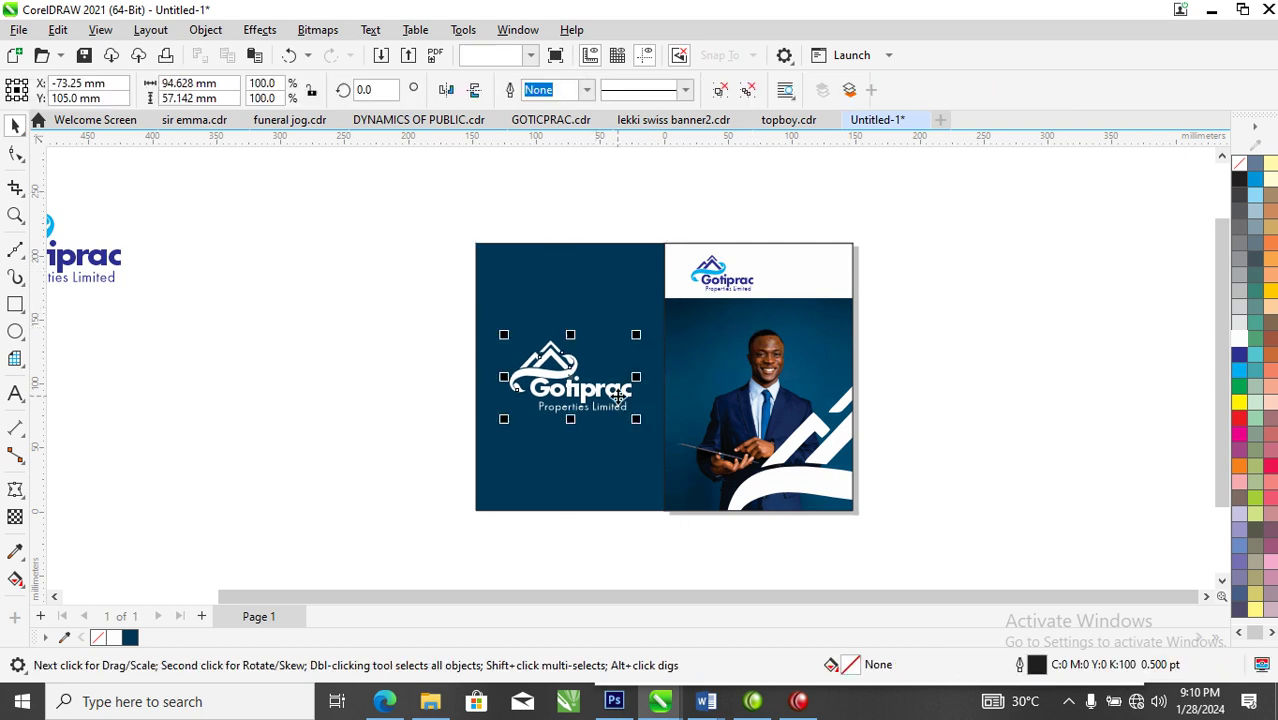
pyautogui.moveTo(646, 344)
pyautogui.mouseDown()
pyautogui.moveTo(626, 332)
pyautogui.moveTo(621, 342)
pyautogui.mouseUp()
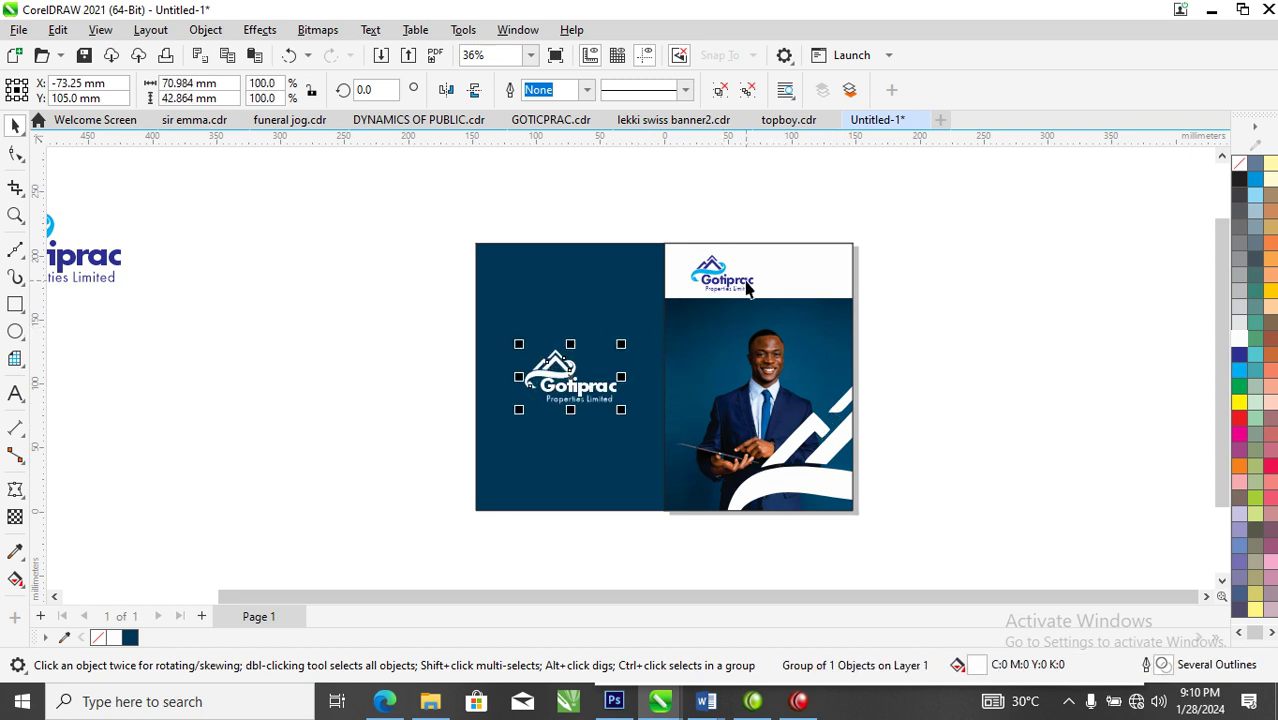
# Zoom in on the front cover's logo and shift the logo slightly left
pyautogui.press('z')
pyautogui.moveTo(654, 207); pyautogui.dragTo(878, 328)
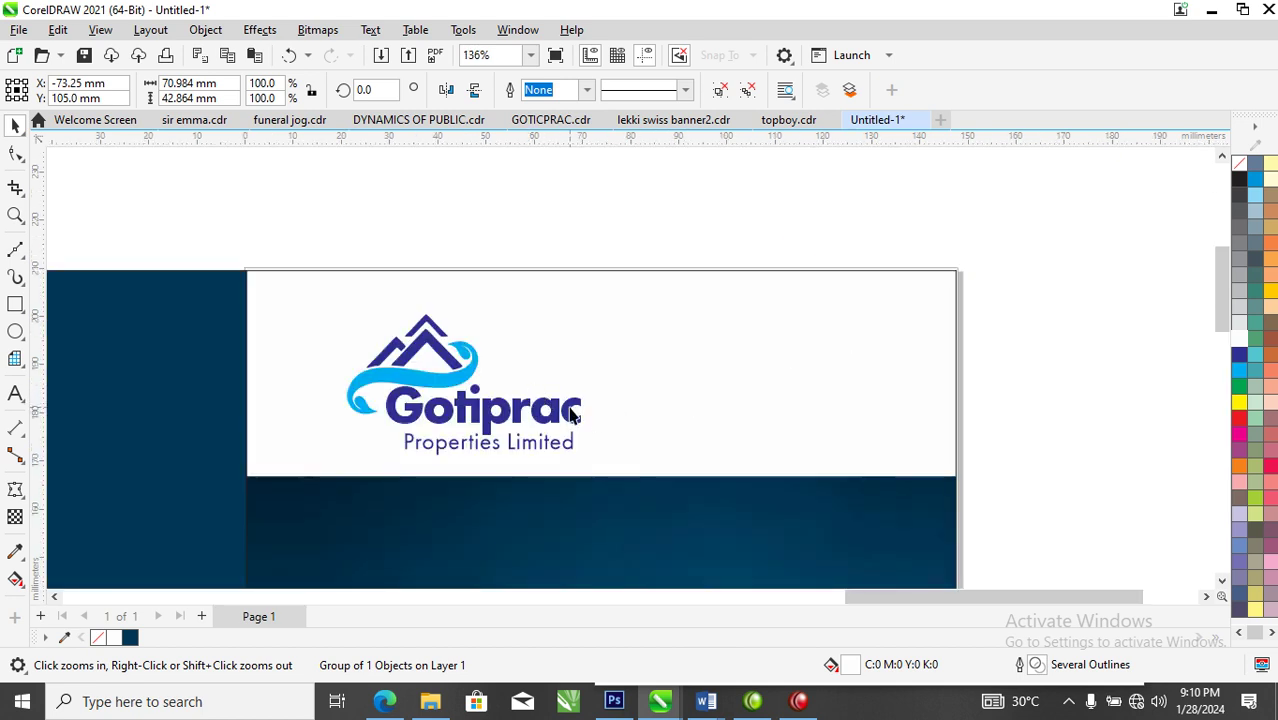
pyautogui.press('space')
pyautogui.moveTo(568, 404); pyautogui.dragTo(538, 406)
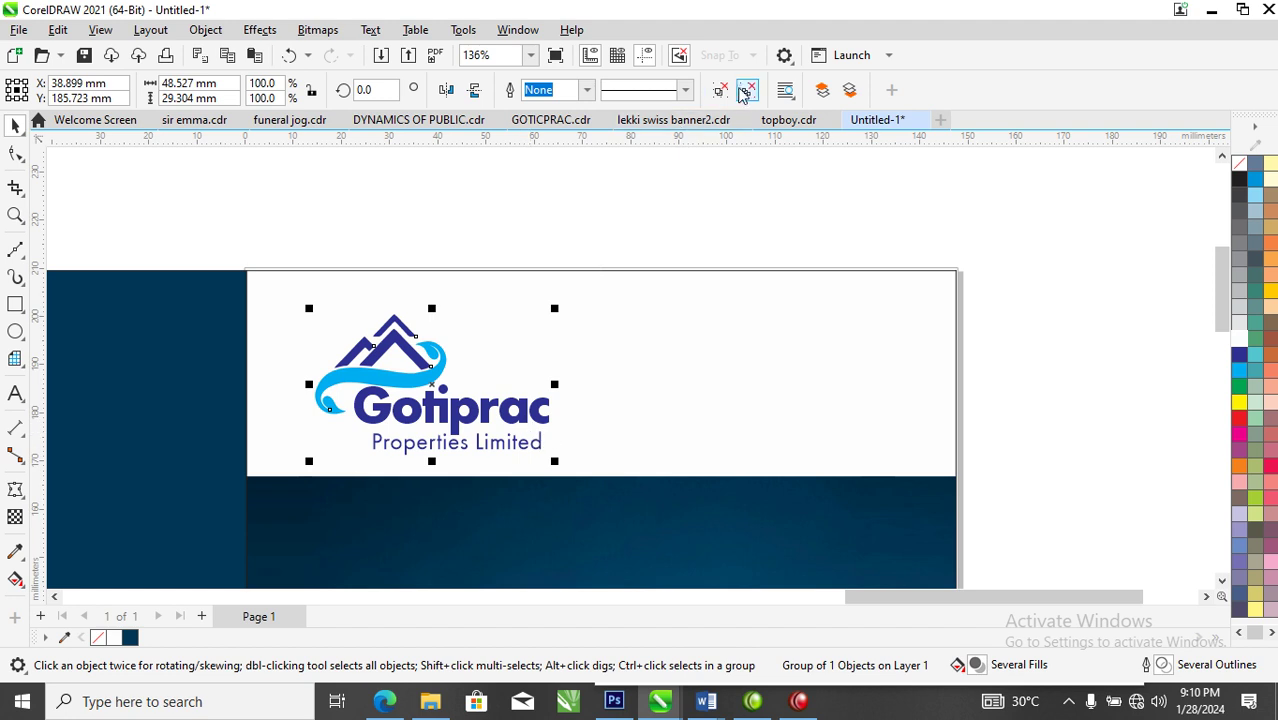
pyautogui.press('Escape')
# Place a copy of the Properties Limited text to the right of the logo
pyautogui.moveTo(535, 447); pyautogui.dragTo(772, 435)
pyautogui.click(772, 450)
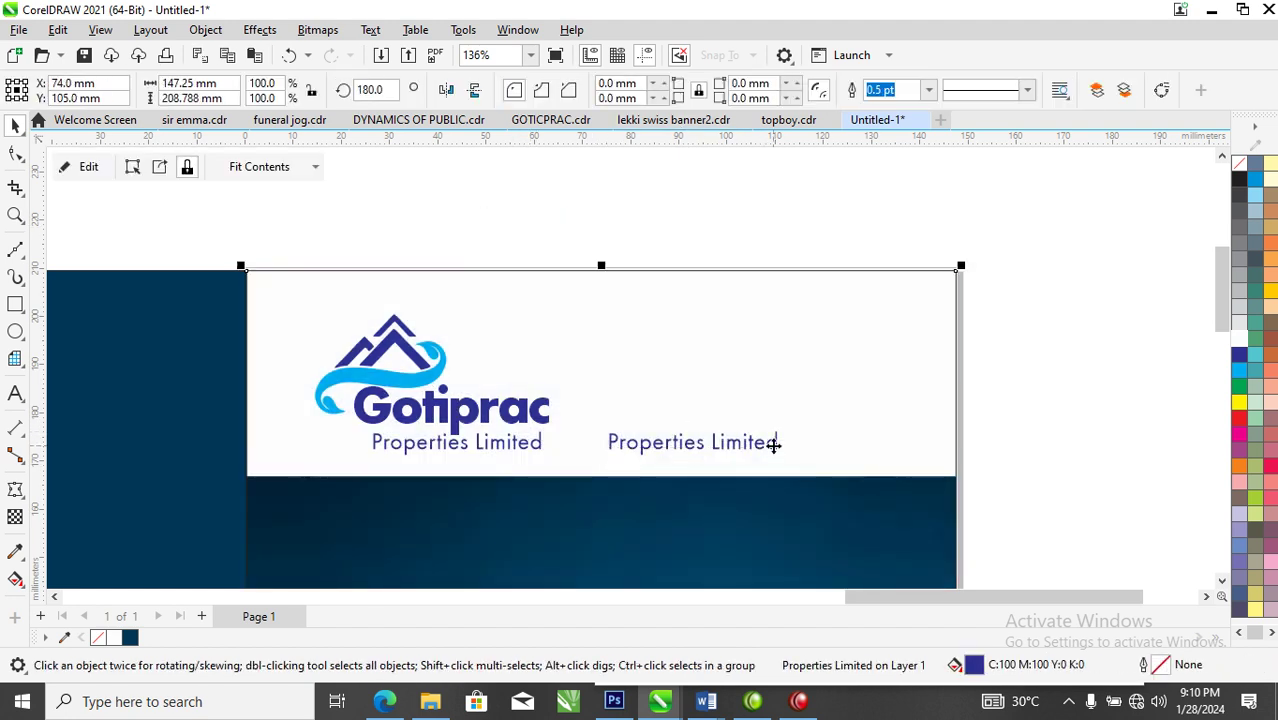
pyautogui.doubleClick(770, 443)
pyautogui.click(770, 443)
pyautogui.click(786, 452)
# Retype the copied text as REAL ESTATE PROPERTIES MANAGEMENT
pyautogui.doubleClick(763, 449)
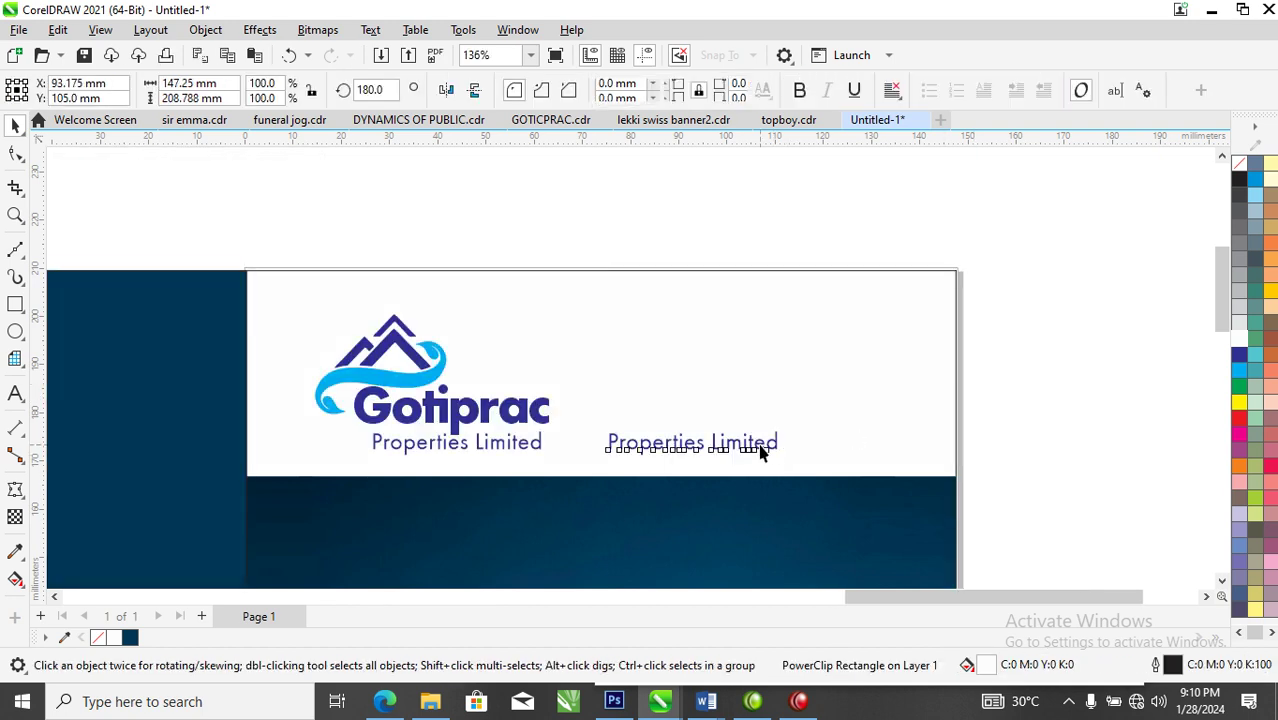
pyautogui.hotkey('ctrl', 'a')
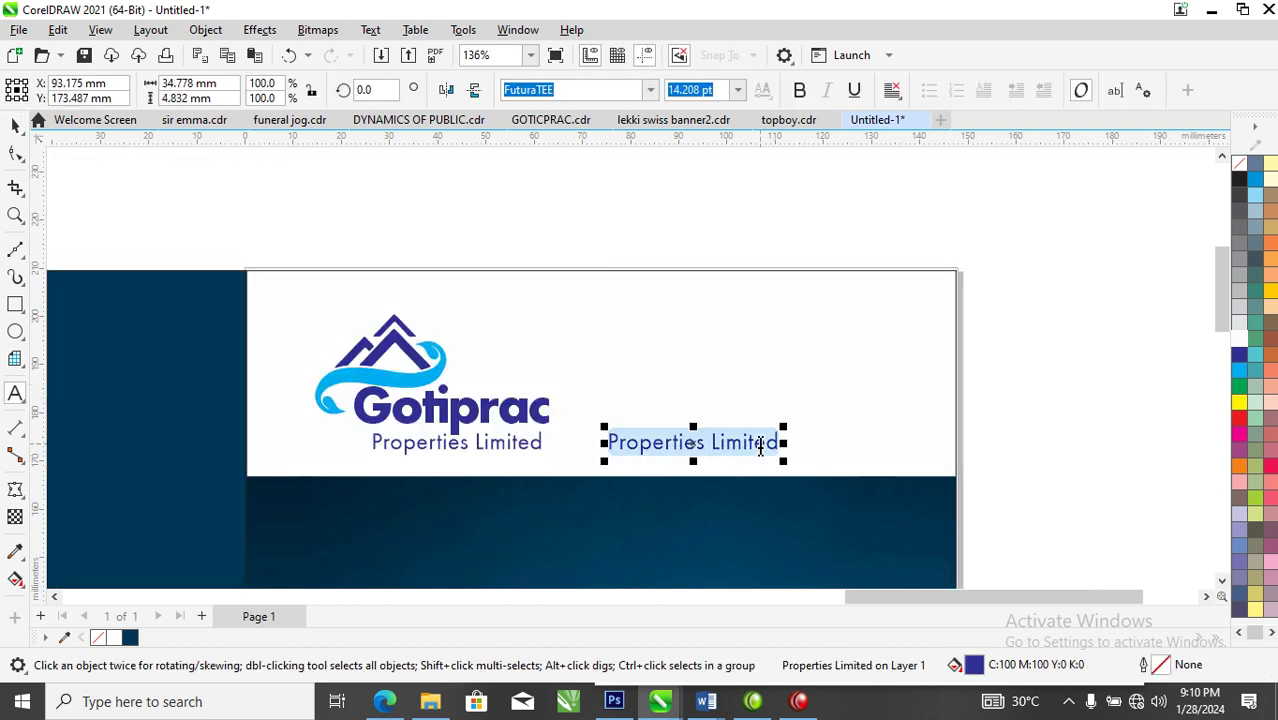
pyautogui.write('REAL ESTATE PREPERTIES')
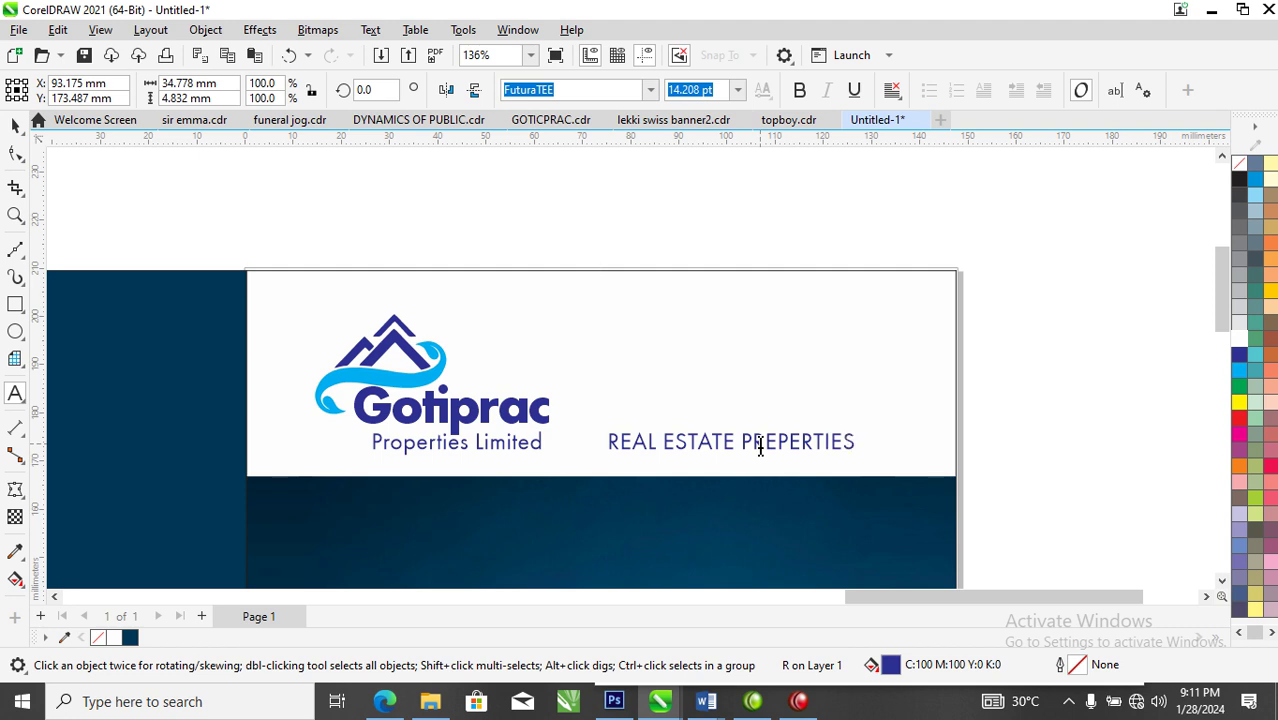
pyautogui.click(759, 447)
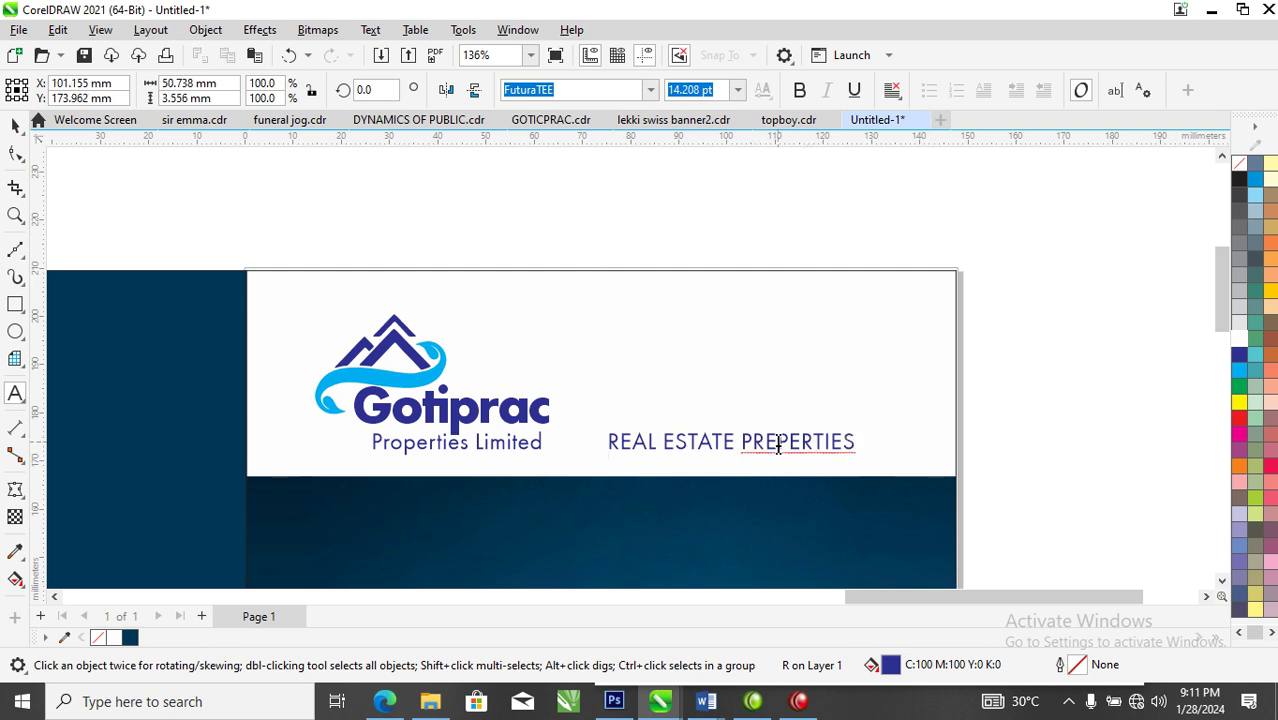
pyautogui.press('BackSpace')
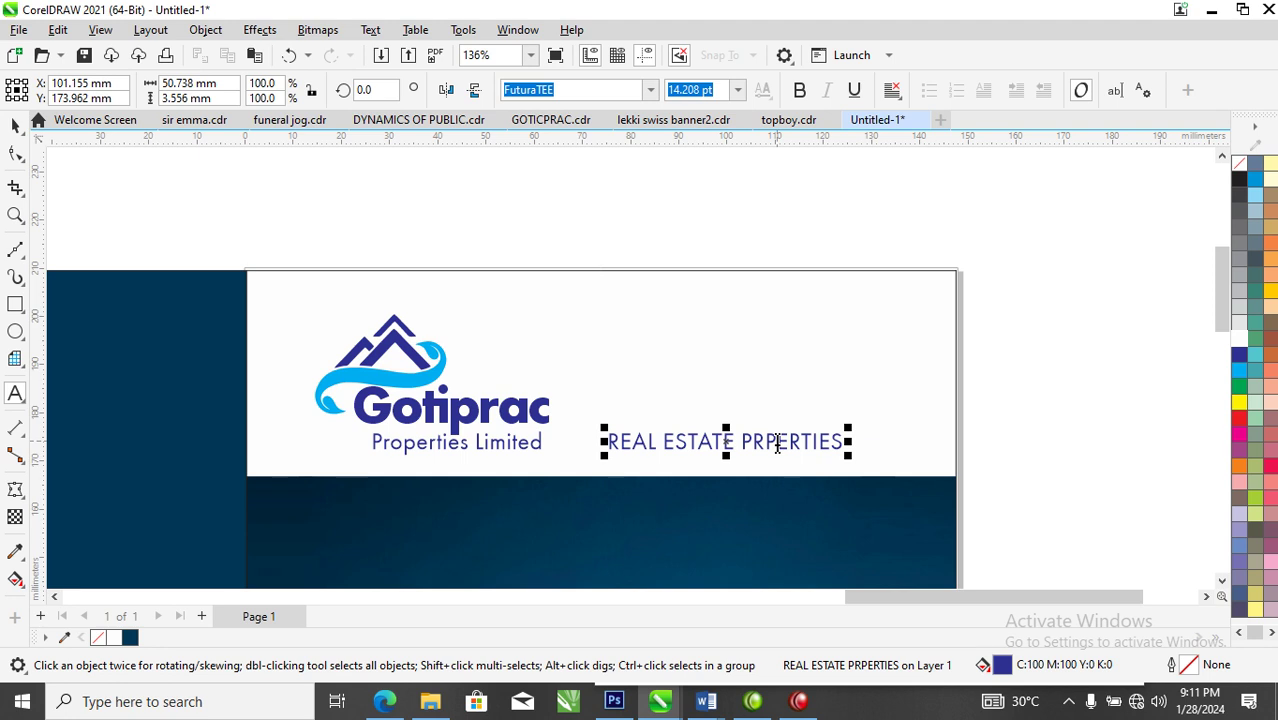
pyautogui.write('OPERTIES')
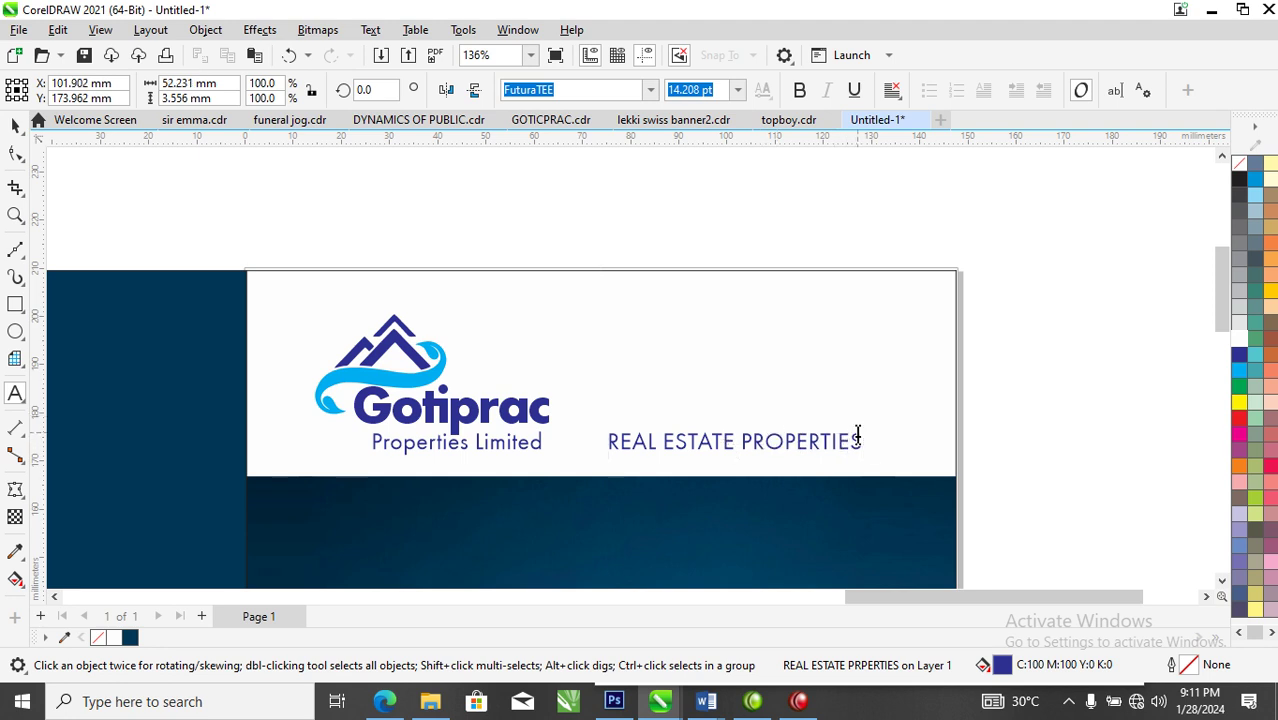
pyautogui.write(' M')
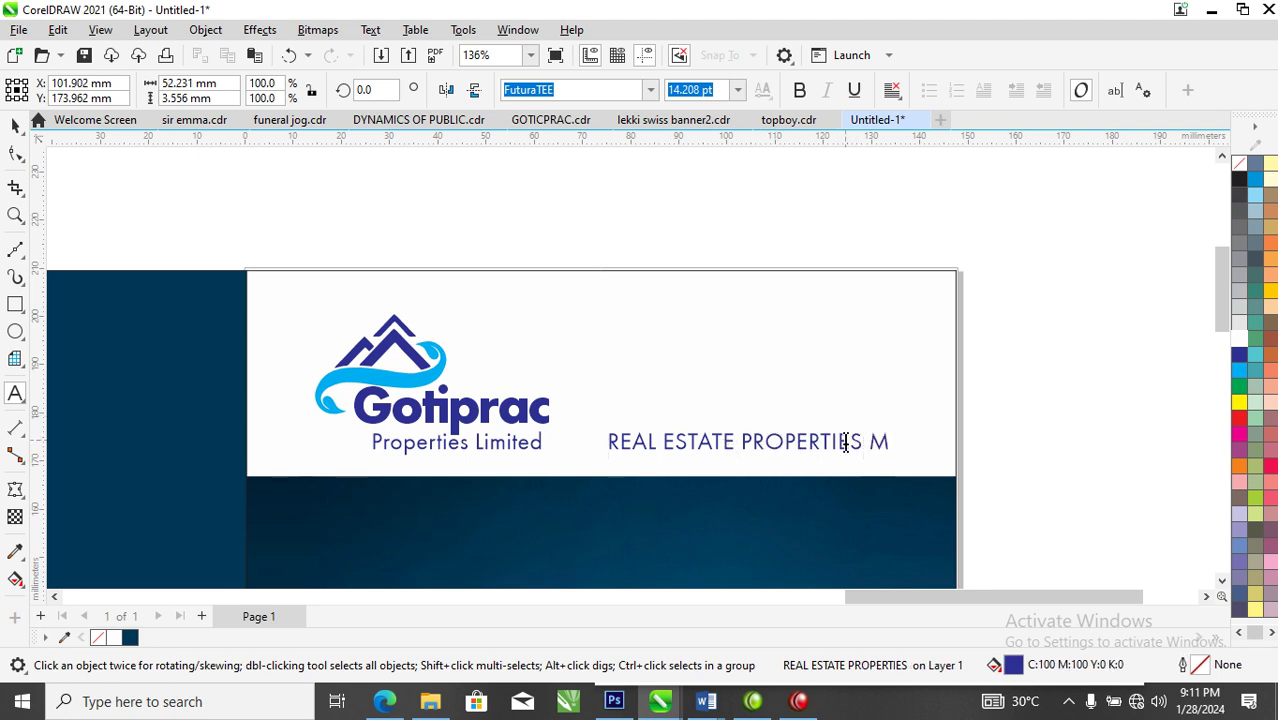
pyautogui.write('ANAGEMENT')
pyautogui.hotkey('ctrl', 'space')
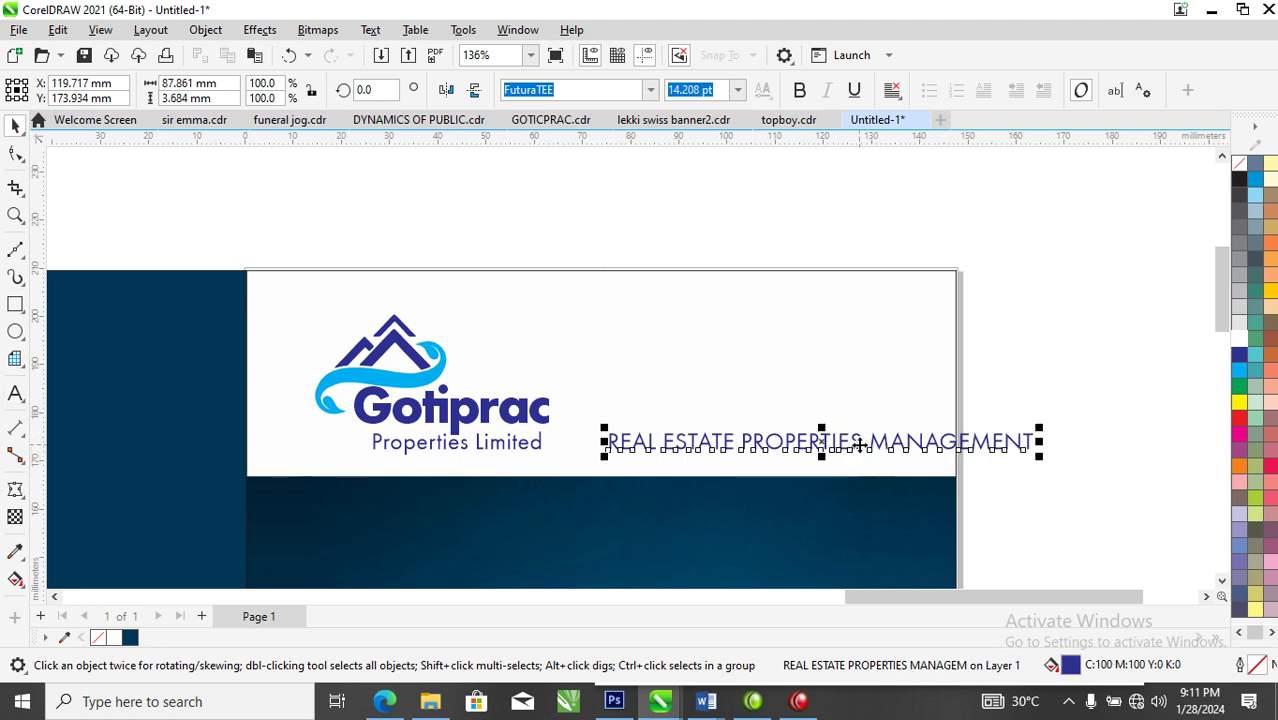
# Move the tagline onto the dark band, make it white and shrink it to about 78%
pyautogui.moveTo(860, 444); pyautogui.dragTo(610, 503)
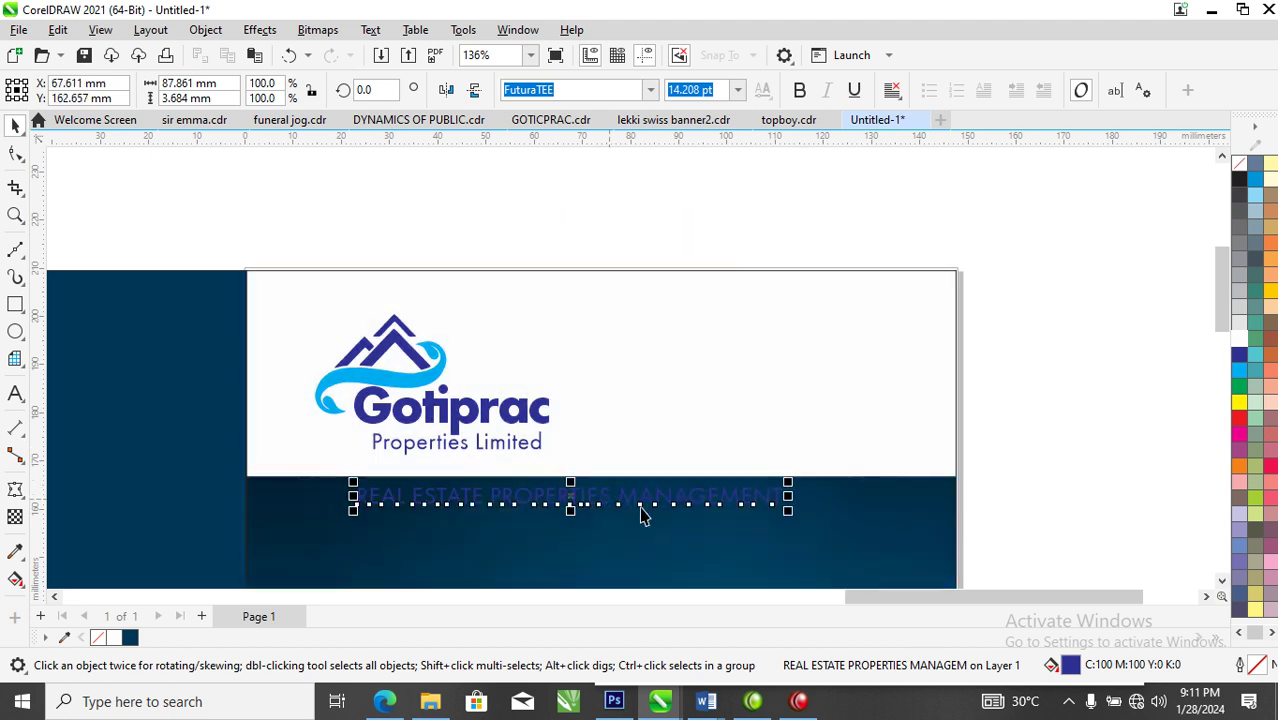
pyautogui.click(1239, 333)
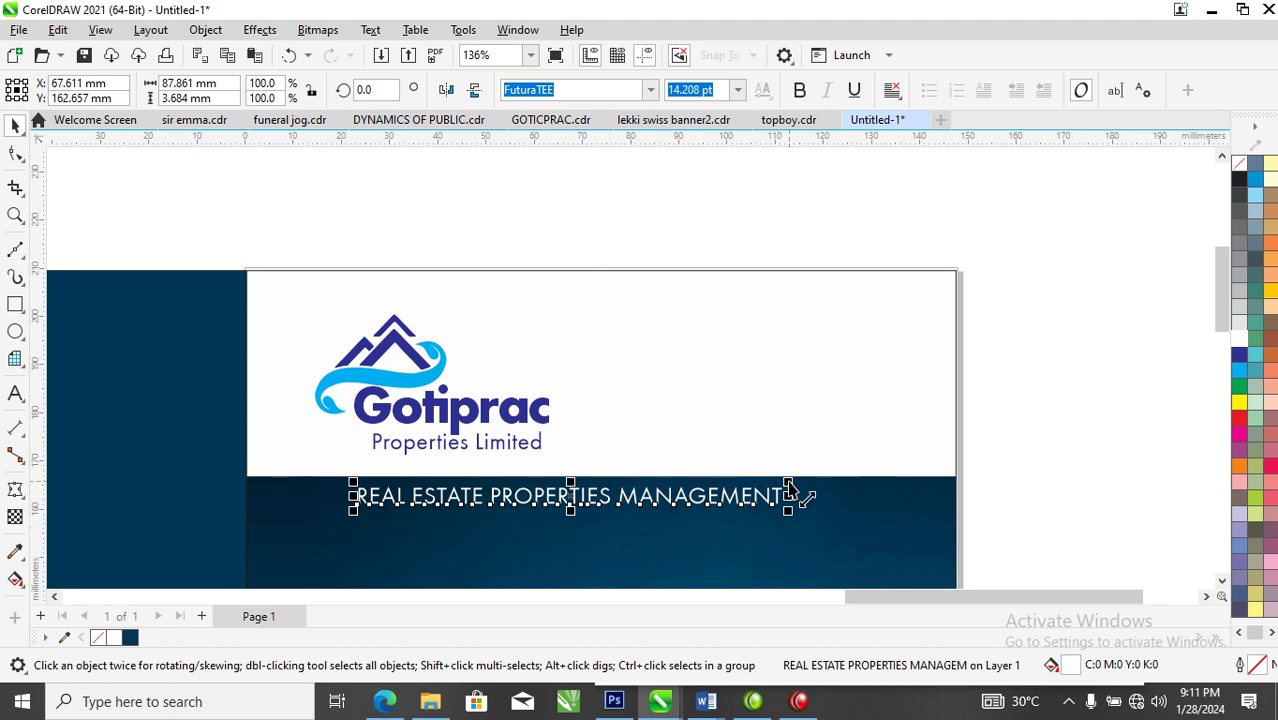
pyautogui.moveTo(788, 510); pyautogui.dragTo(716, 503)
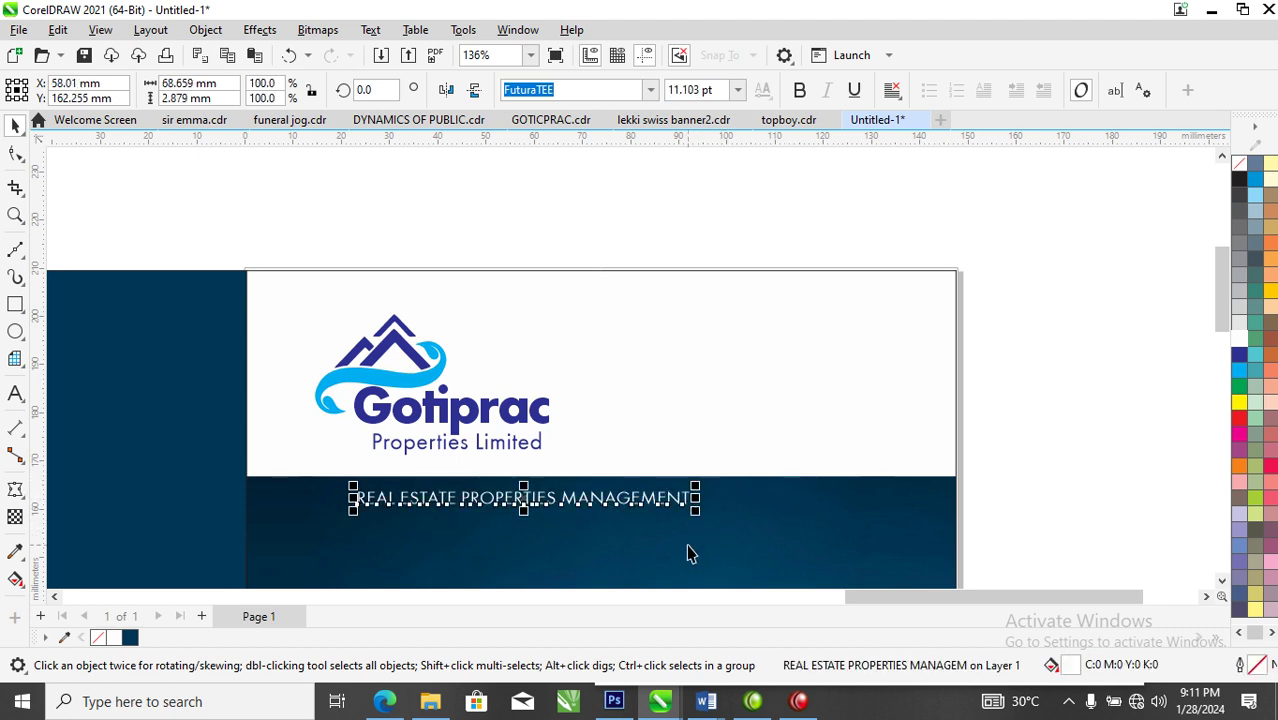
# Widen the gap after ESTATE and increase the tagline's letter spacing
pyautogui.doubleClick(464, 497)
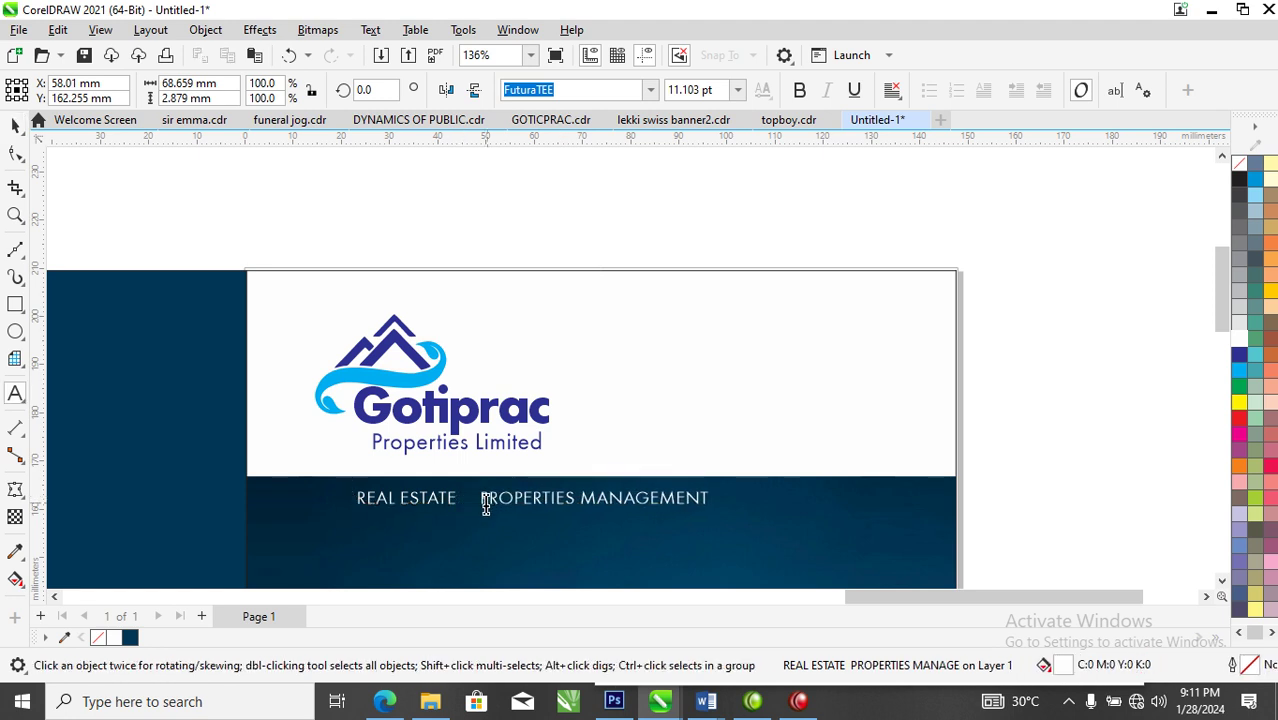
pyautogui.click(15, 125)
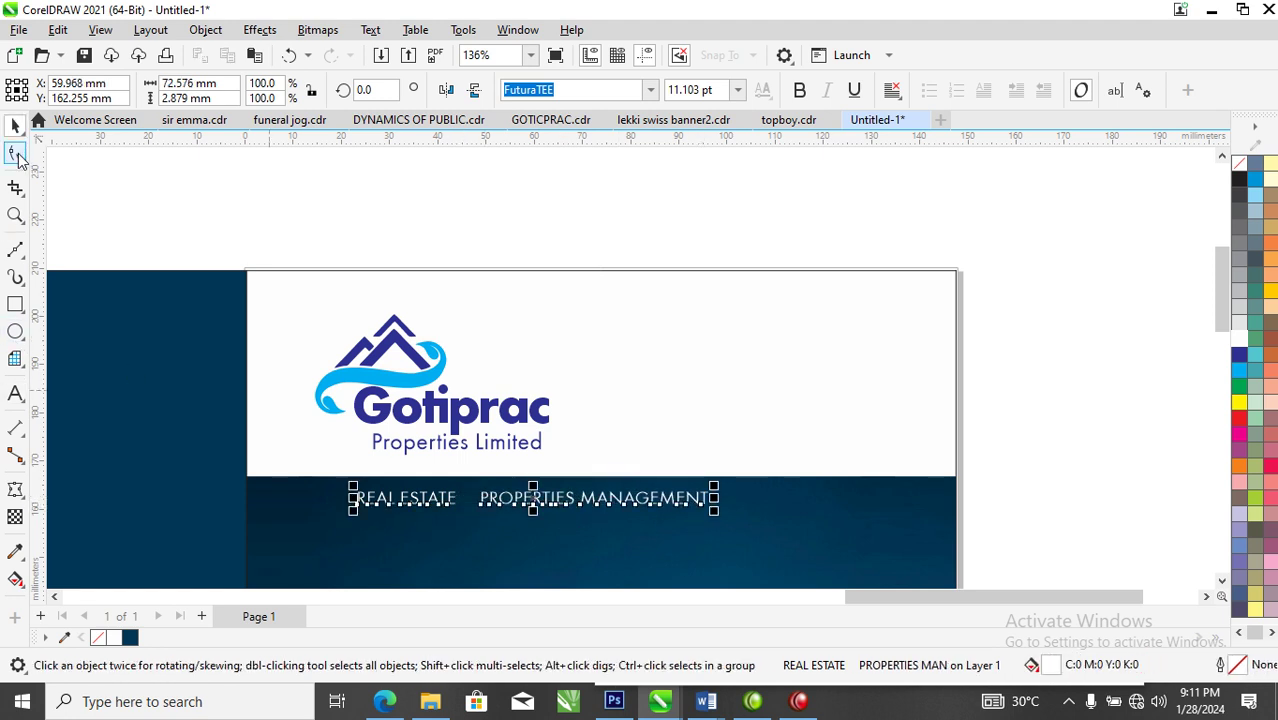
pyautogui.press('F10')
pyautogui.moveTo(715, 512); pyautogui.dragTo(884, 534)
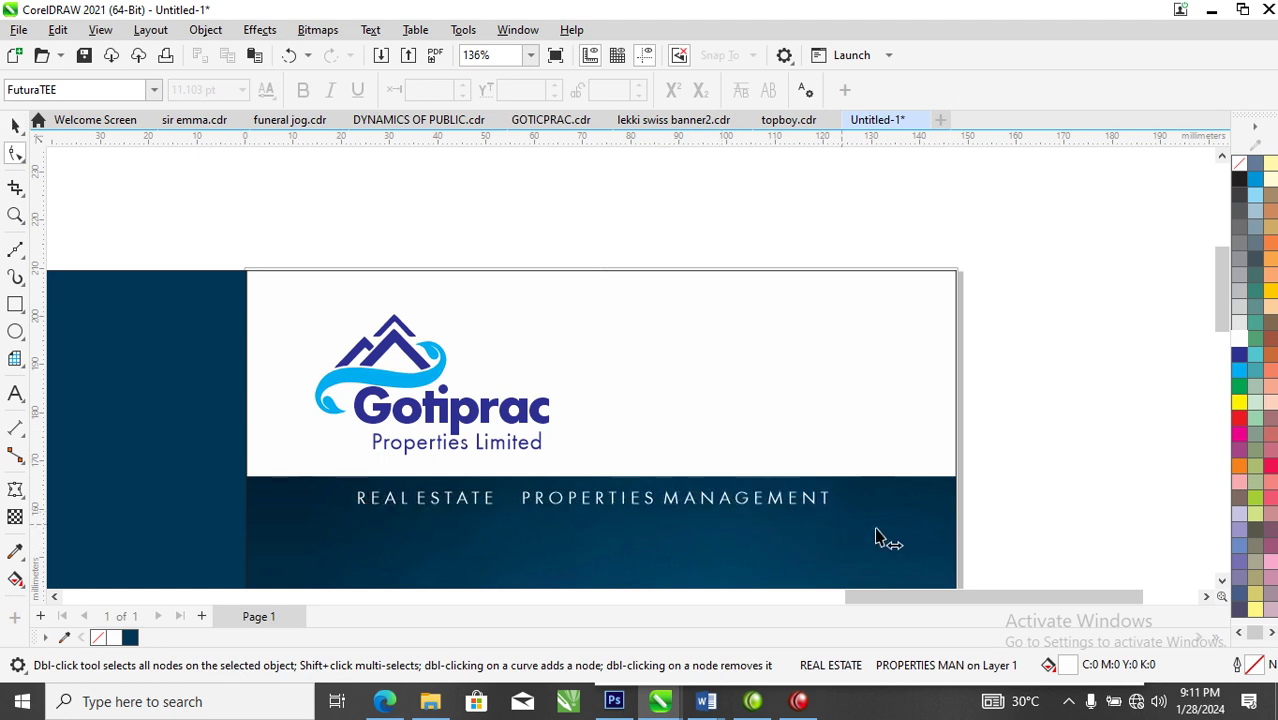
pyautogui.press('space')
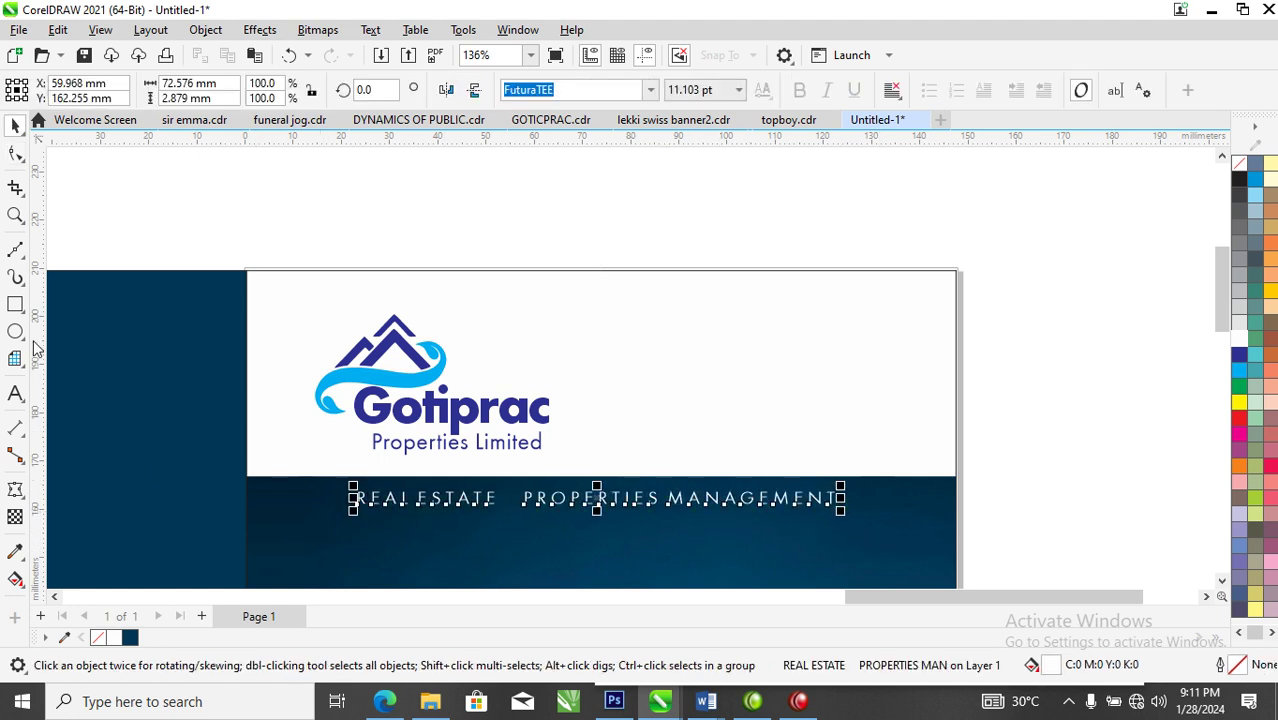
# Draw a tiny 1.75 mm white dot before REAL ESTATE
pyautogui.click(15, 333)
pyautogui.click(340, 500)
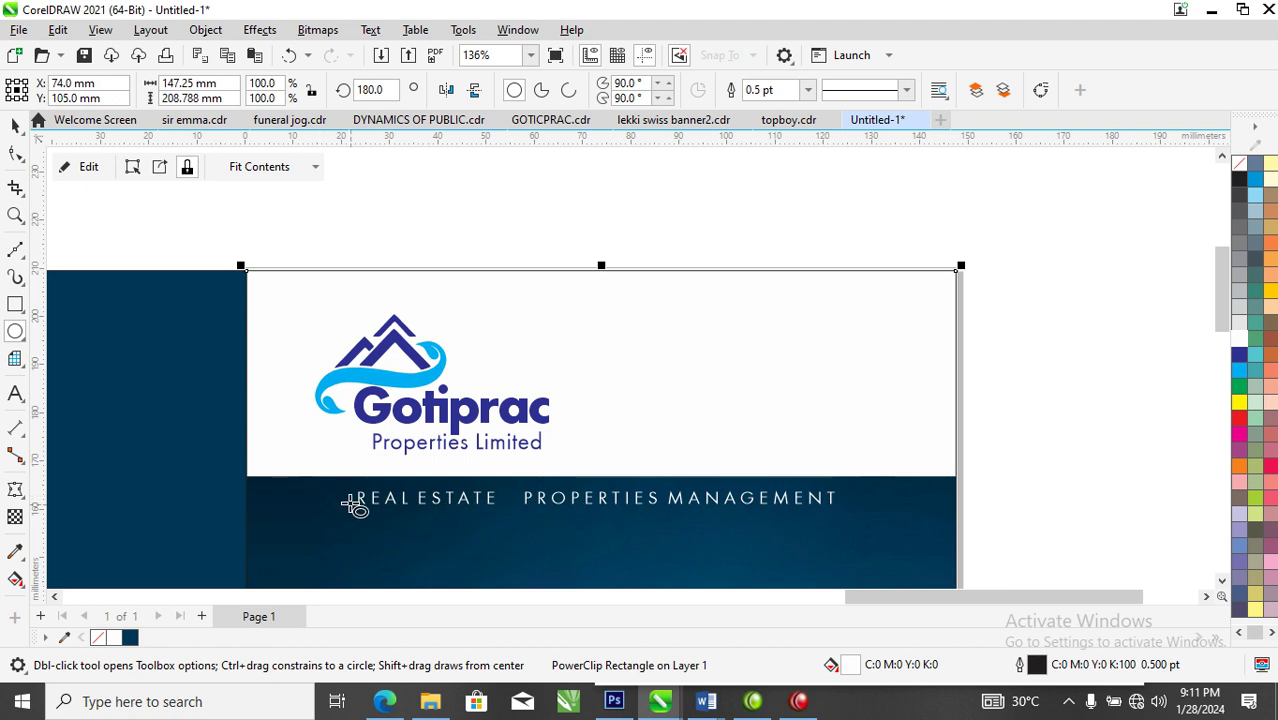
pyautogui.moveTo(340, 494); pyautogui.dragTo(348, 502)
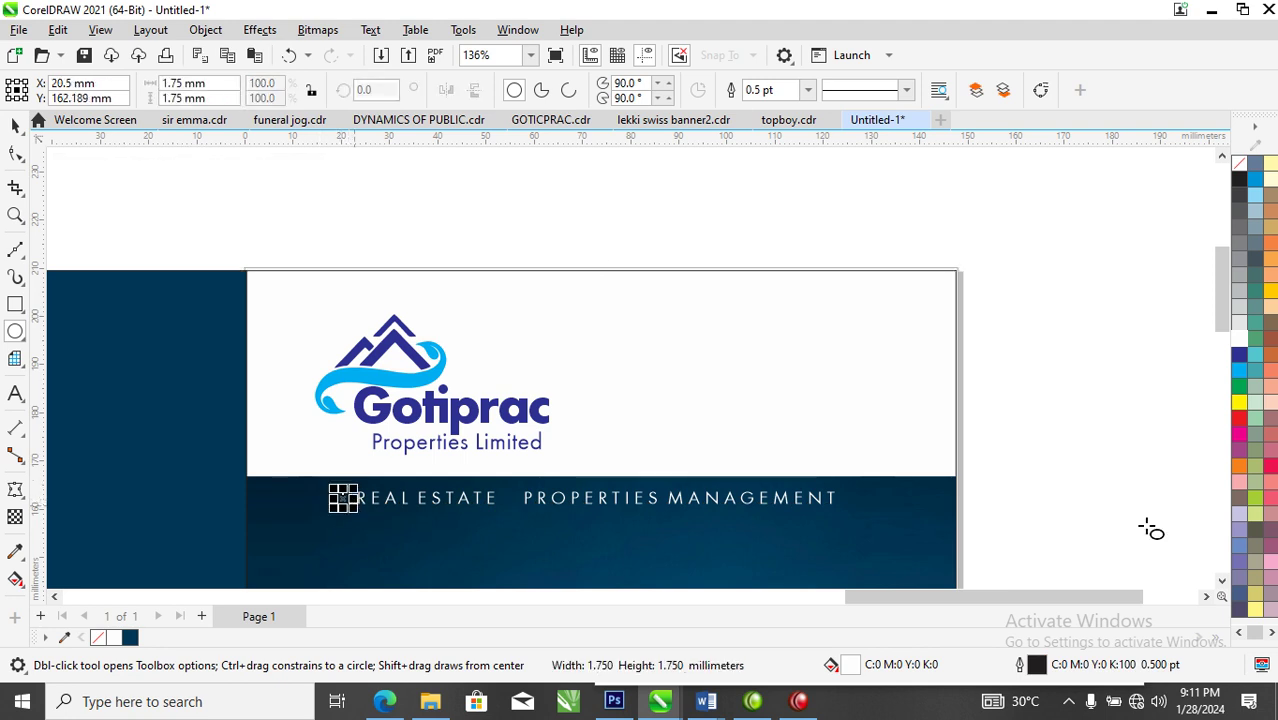
pyautogui.moveTo(1239, 338); pyautogui.dragTo(510, 497)
pyautogui.press('space')
pyautogui.press('space')
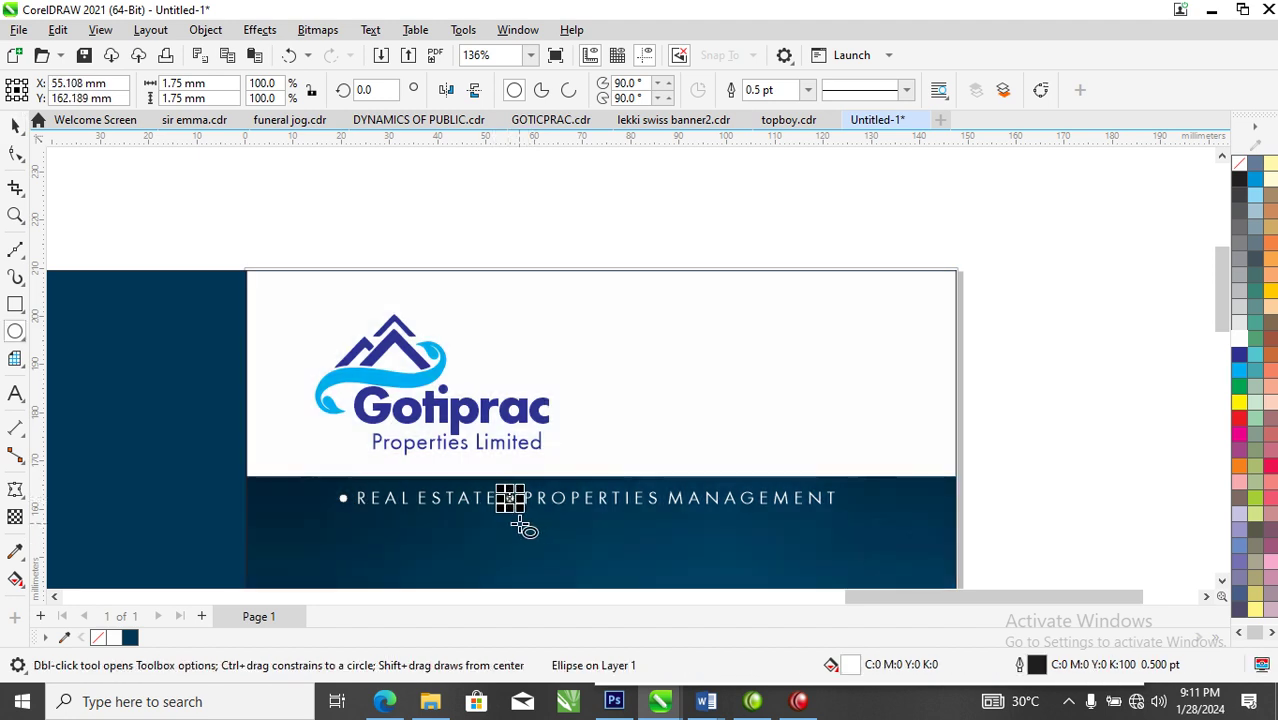
# Zoom out to fit the whole cover in view
pyautogui.scroll(-5, 517, 540)
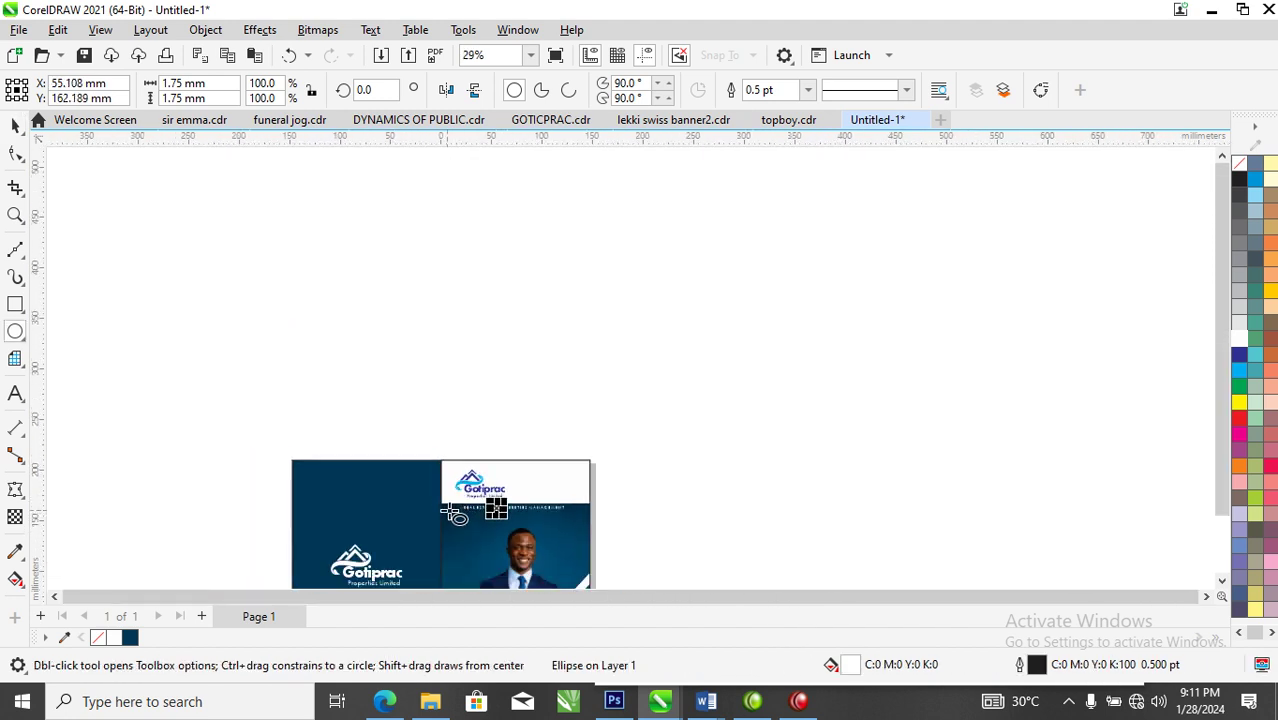
pyautogui.press('space')
pyautogui.press('z')
pyautogui.moveTo(258, 420); pyautogui.dragTo(598, 590)
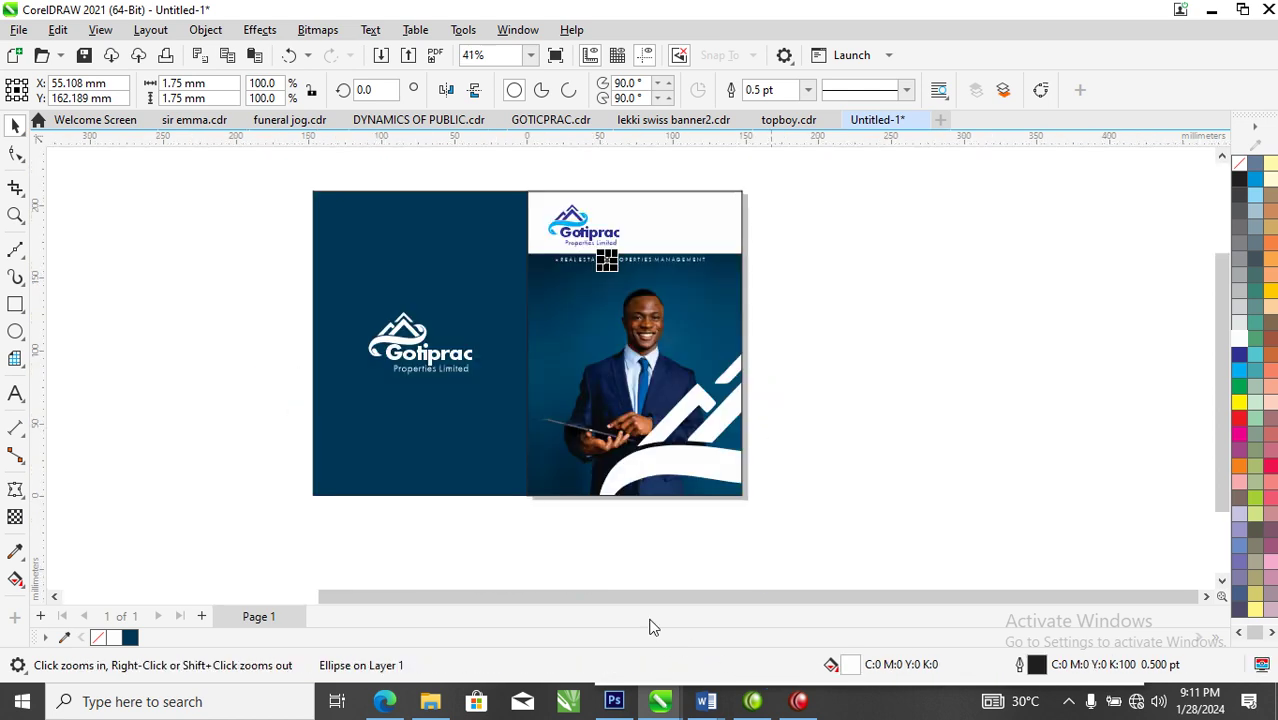
# Set the outline colour of both cover panels to none
pyautogui.press('space')
pyautogui.click(535, 340)
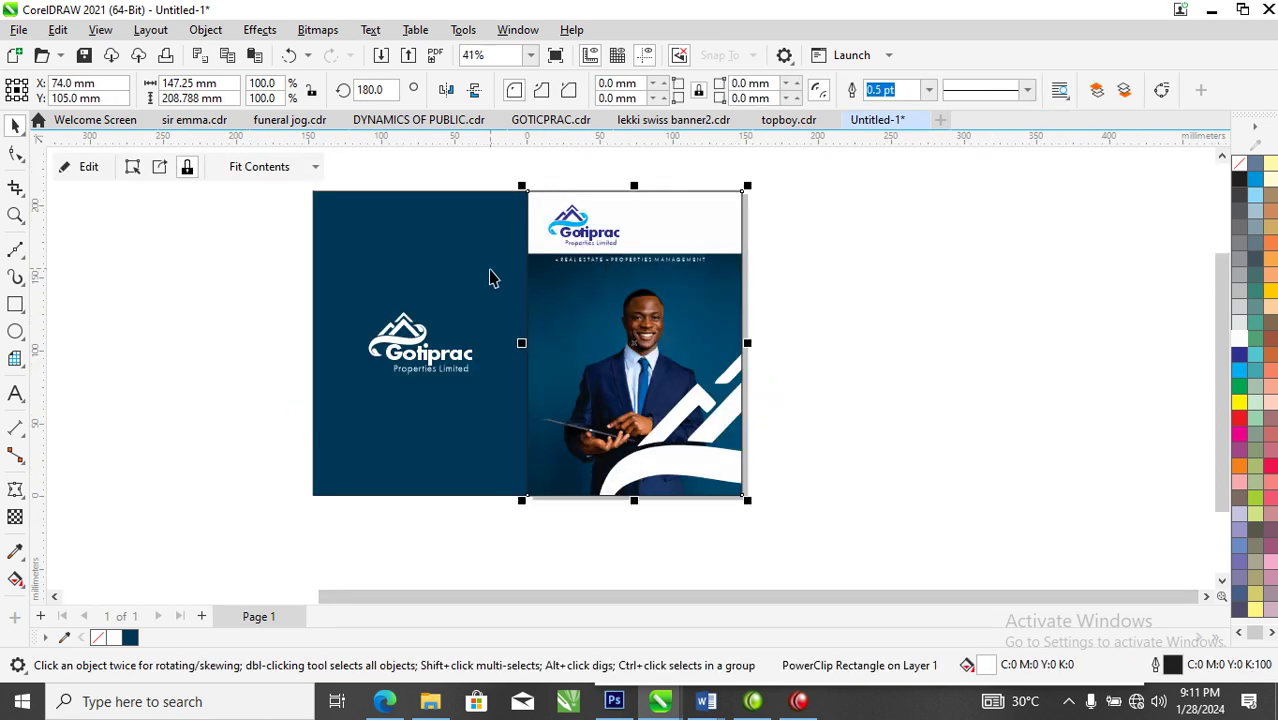
pyautogui.rightClick(1240, 164)
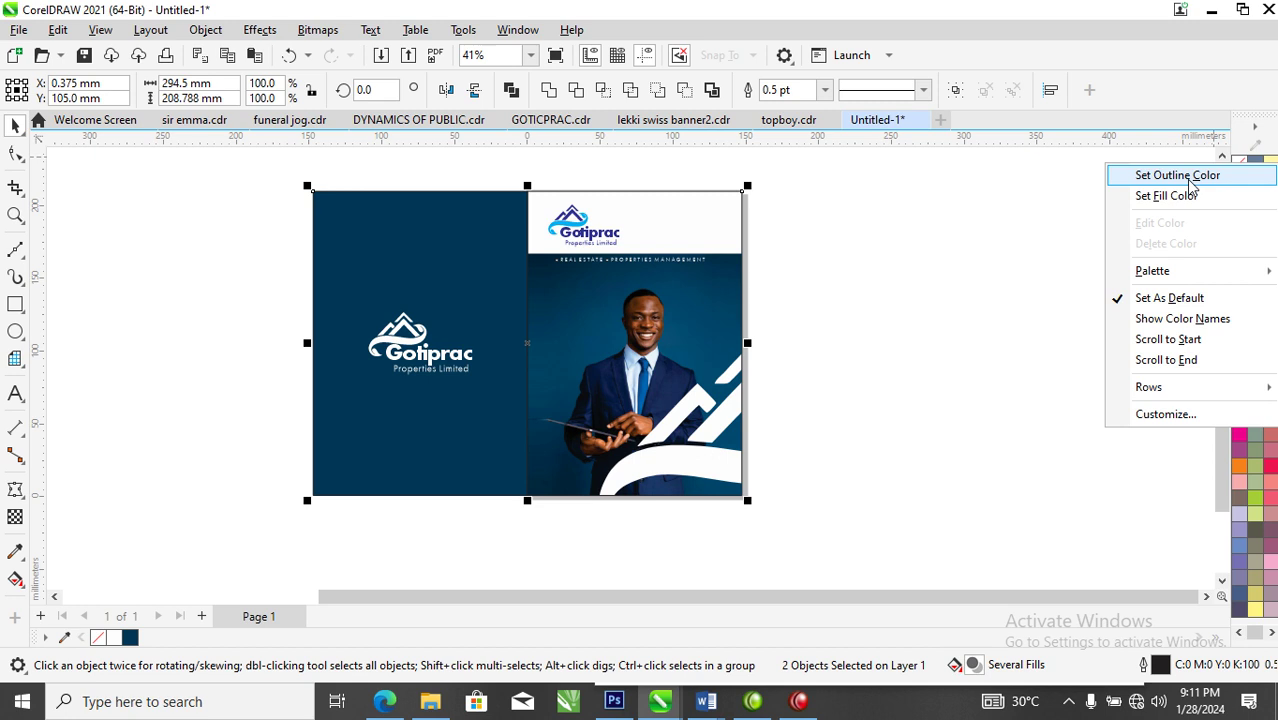
pyautogui.click(1193, 175)
pyautogui.click(1033, 337)
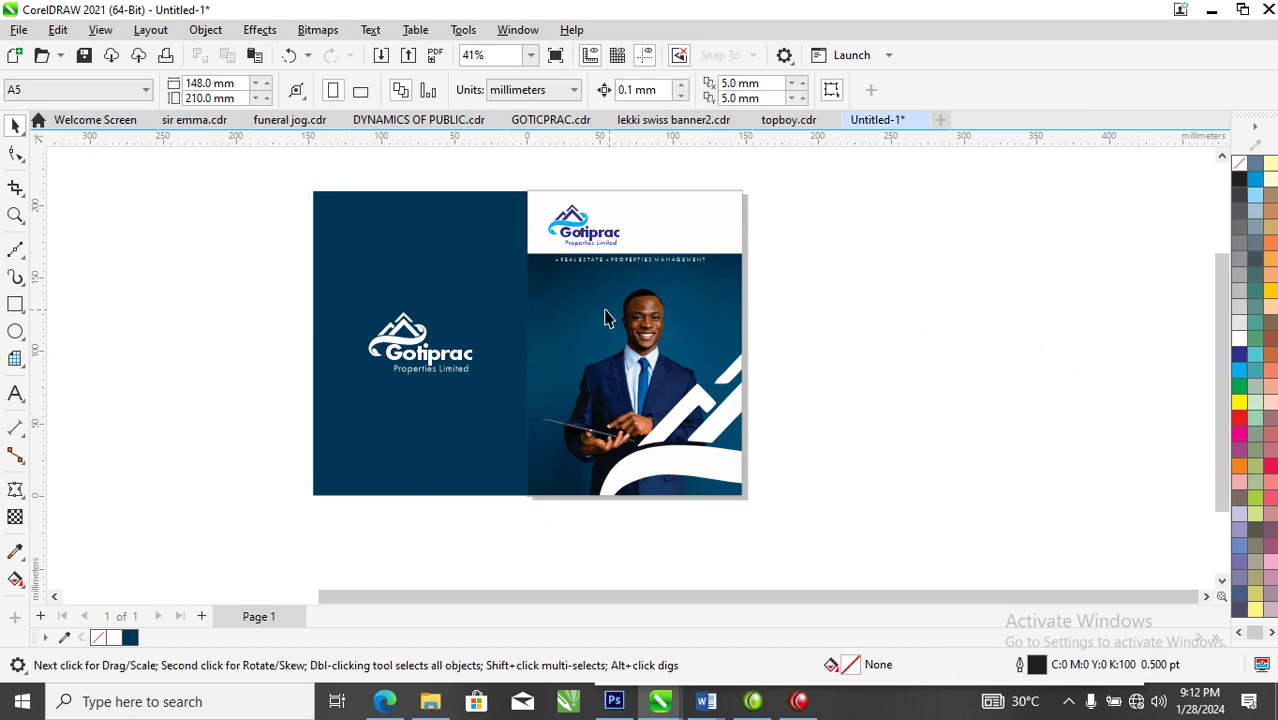
# Zoom in on the cover and check the tagline, its dots and the front photo panel
pyautogui.press('space')
pyautogui.moveTo(312, 185); pyautogui.dragTo(774, 510)
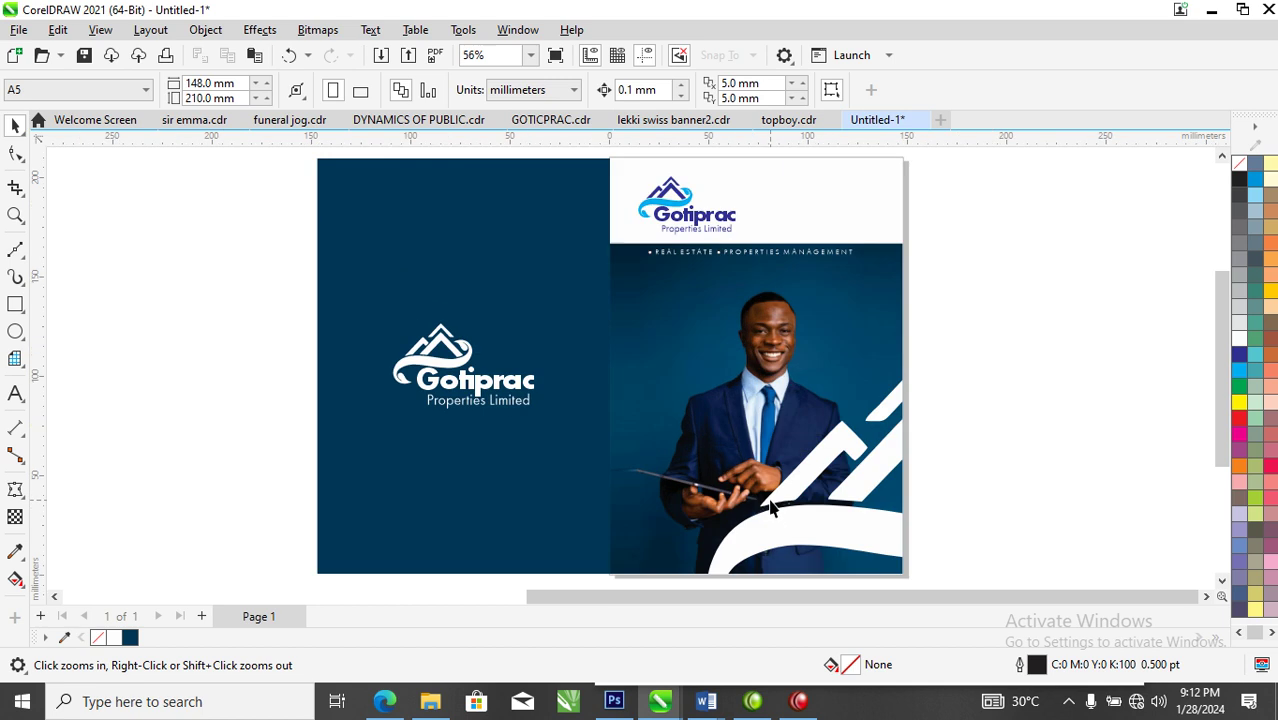
pyautogui.moveTo(950, 234); pyautogui.dragTo(551, 305)
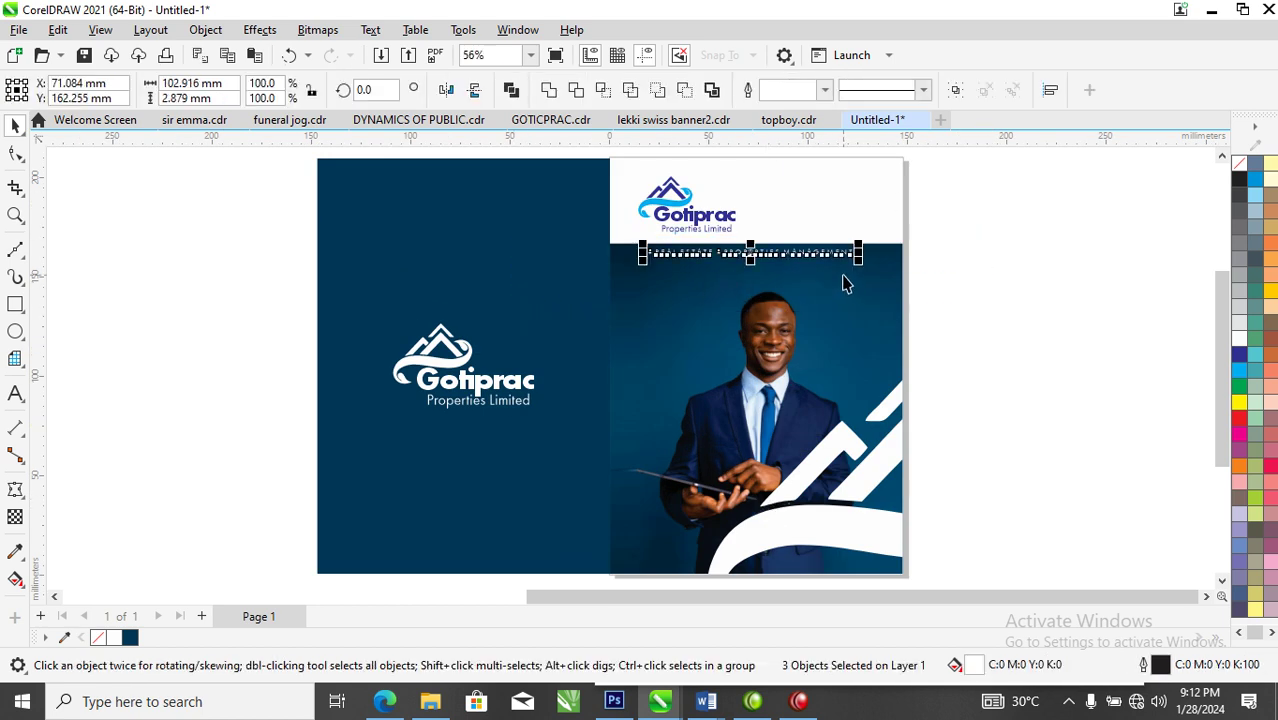
pyautogui.click(848, 317)
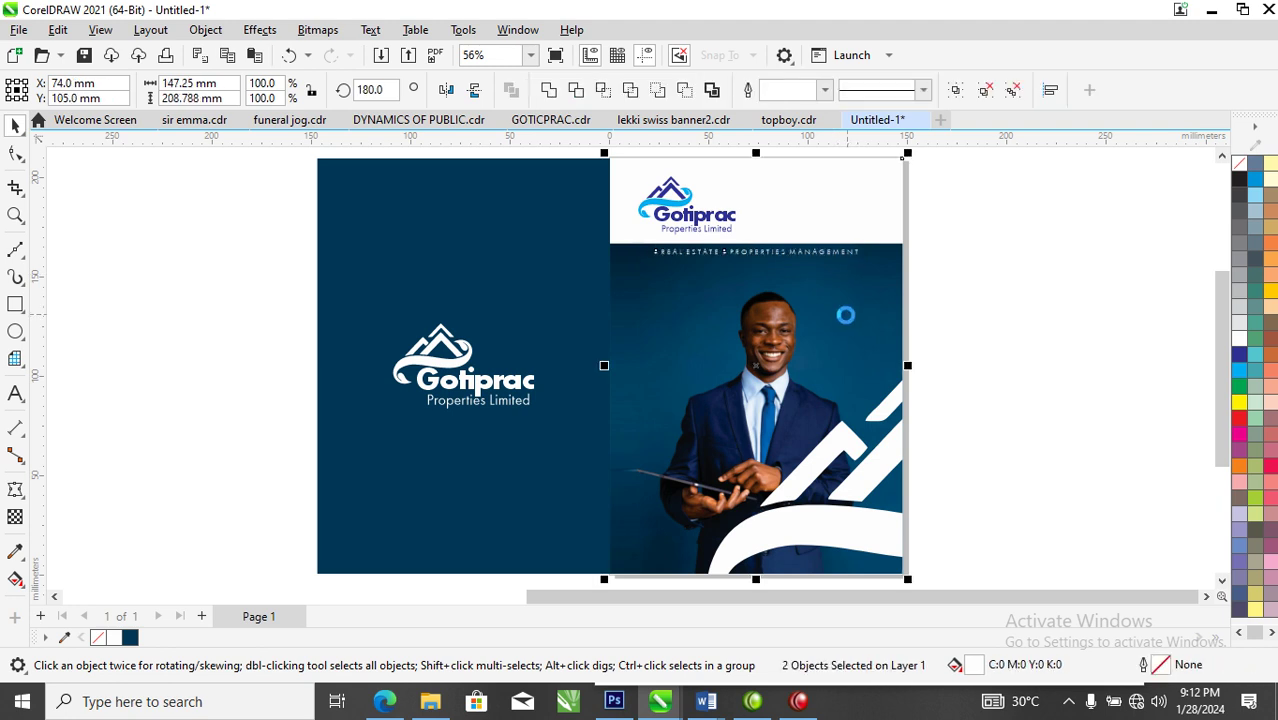
pyautogui.click(990, 271)
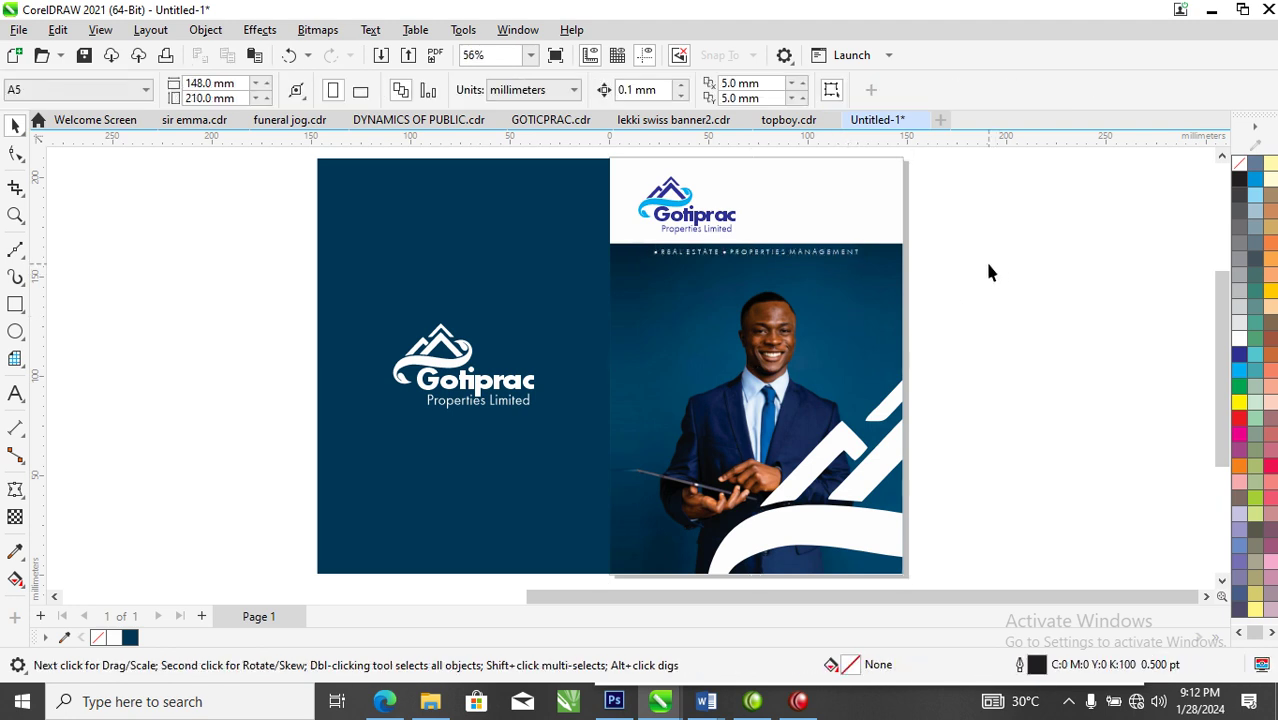